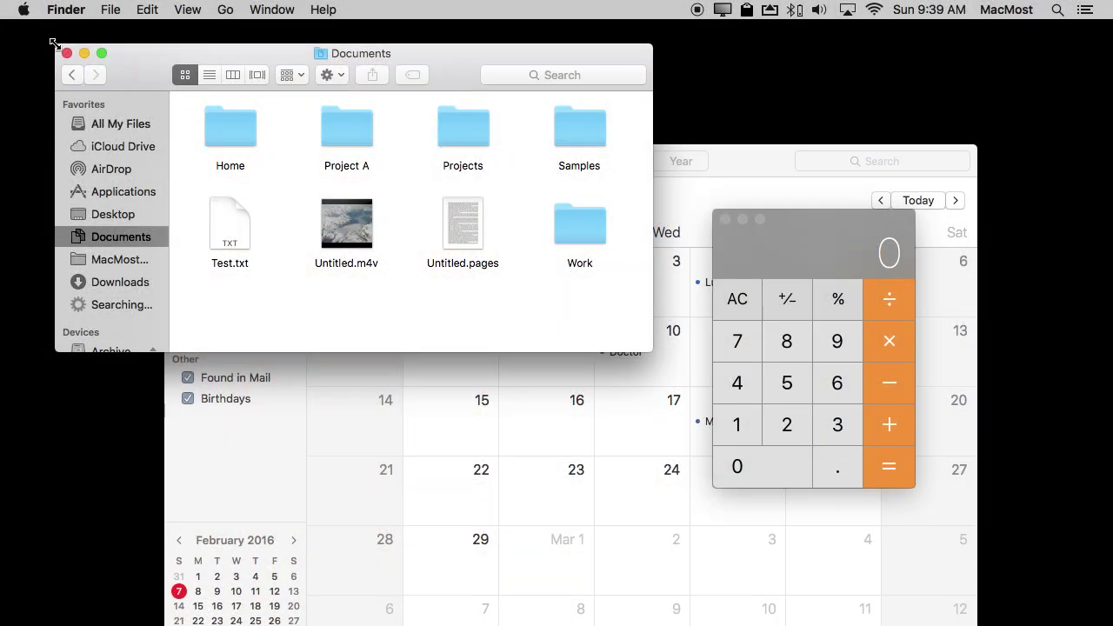
- Launch System Preferences from the Apple menu and go to Accessibility > Zoom
{"action": "left_click", "coordinate": [23, 11]}
{"action": "left_click", "coordinate": [52, 54]}
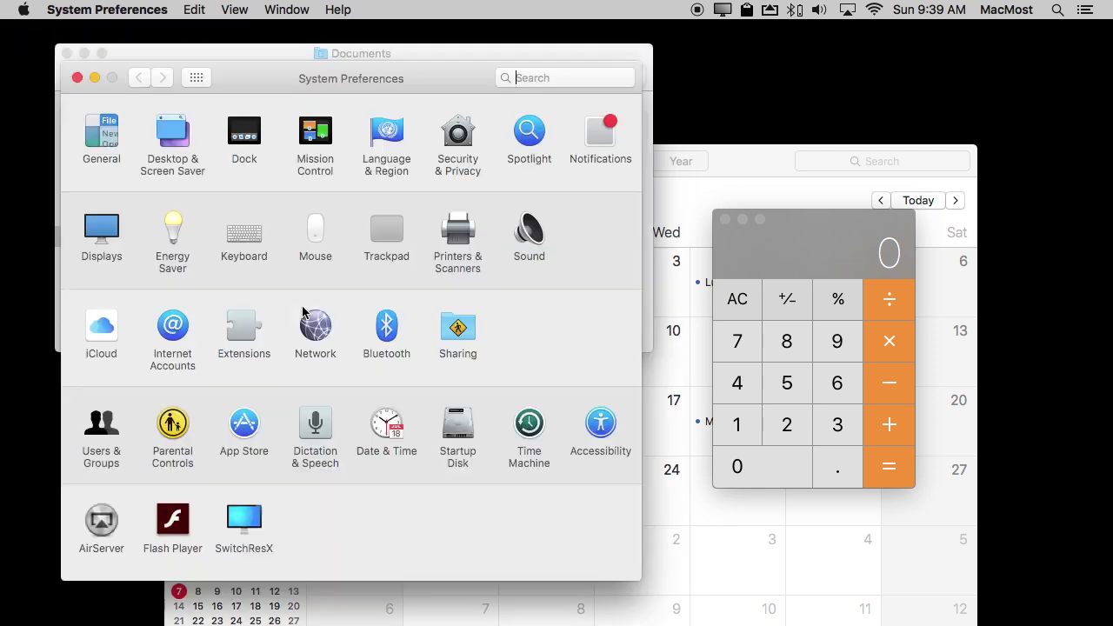
{"action": "left_click", "coordinate": [598, 424]}
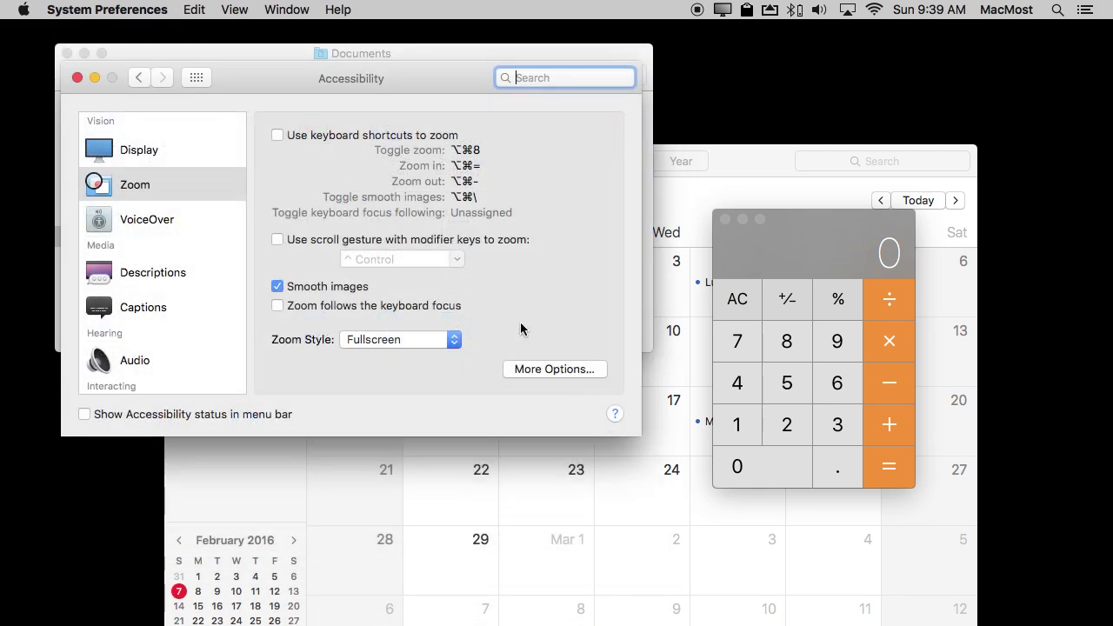
{"action": "left_click", "coordinate": [100, 185]}
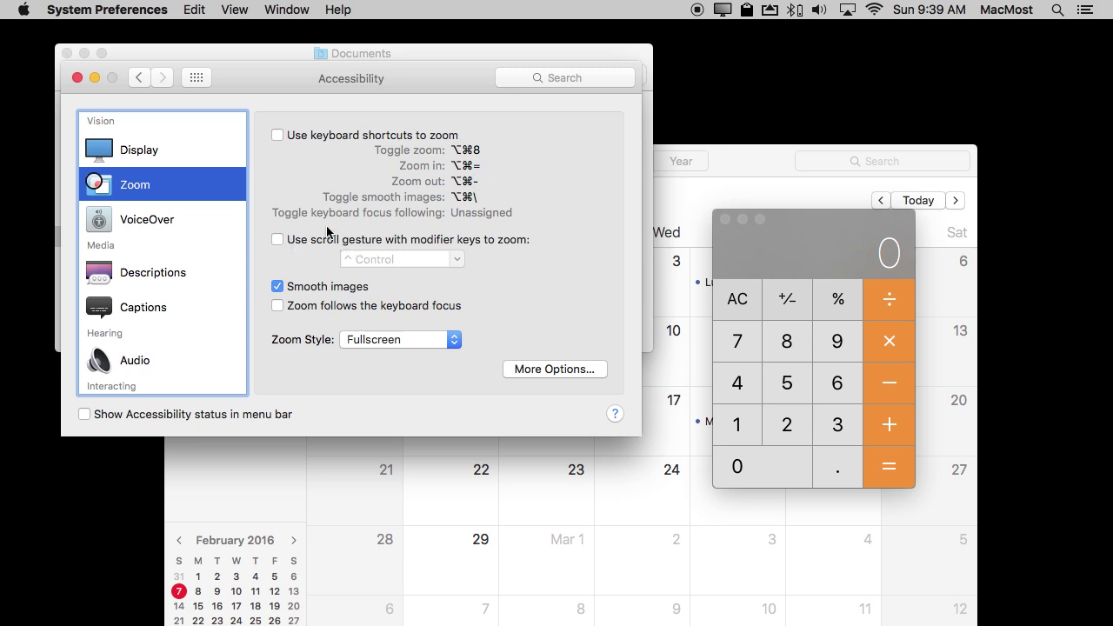
- Enable keyboard-shortcut zooming and test it, zooming in twice with ⌥⌘= and out with ⌥⌘-
{"action": "left_click", "coordinate": [304, 137]}
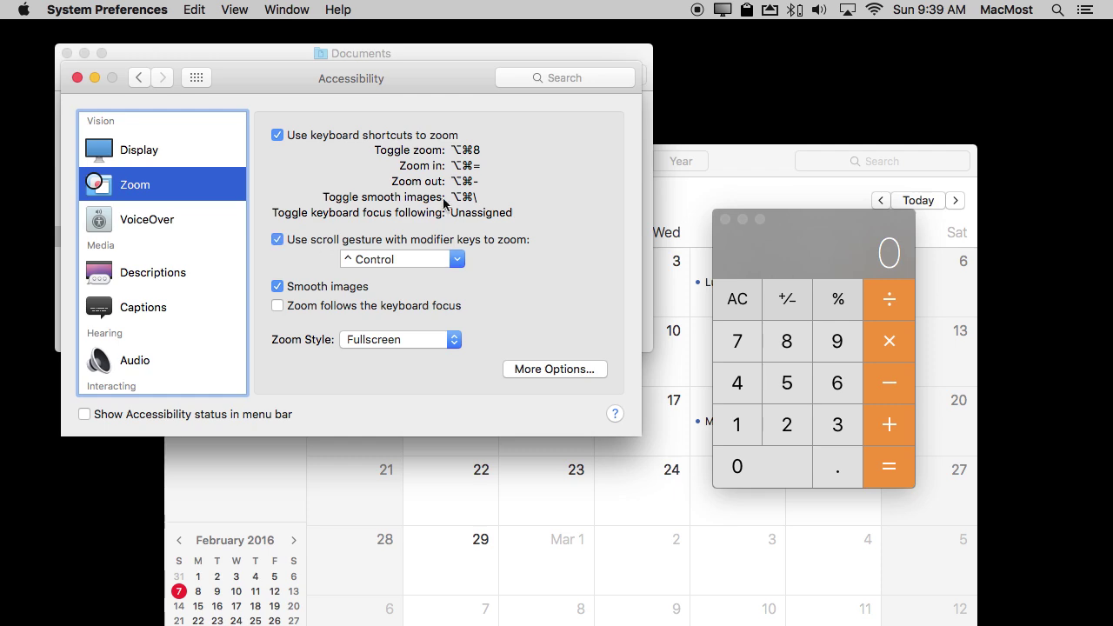
{"action": "key", "text": "alt+super+equal"}
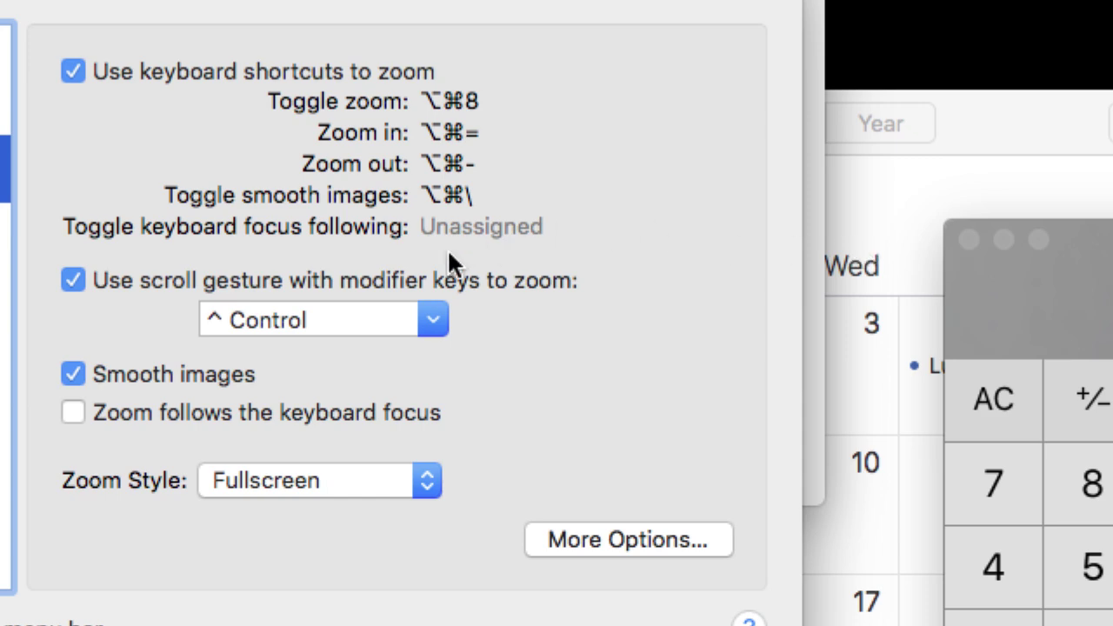
{"action": "key", "text": "alt+super+equal"}
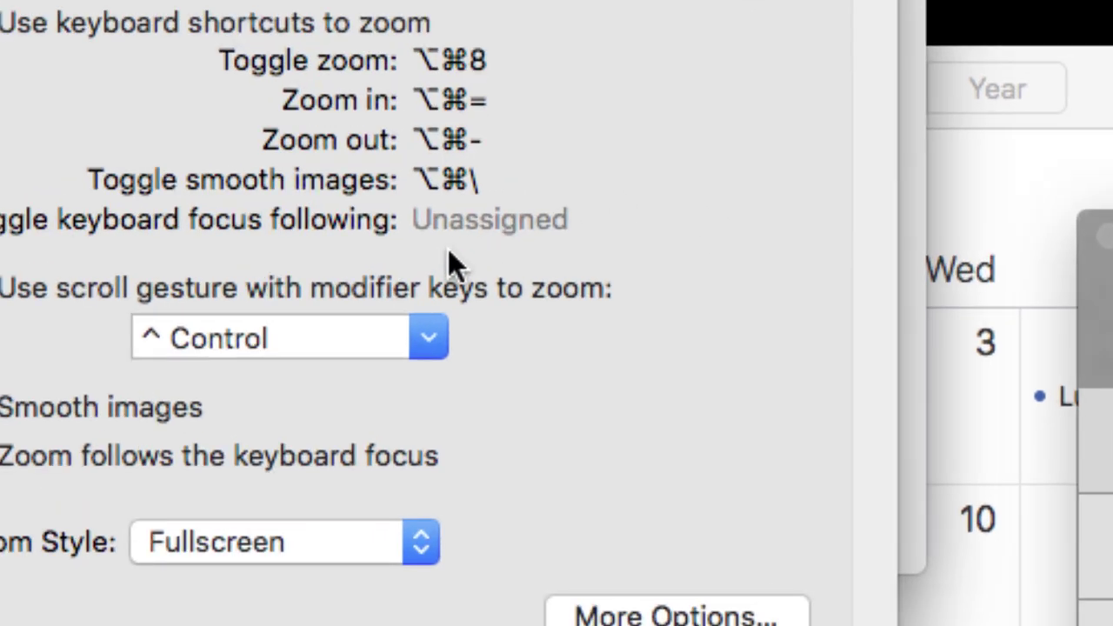
{"action": "key", "text": "alt+super+minus"}
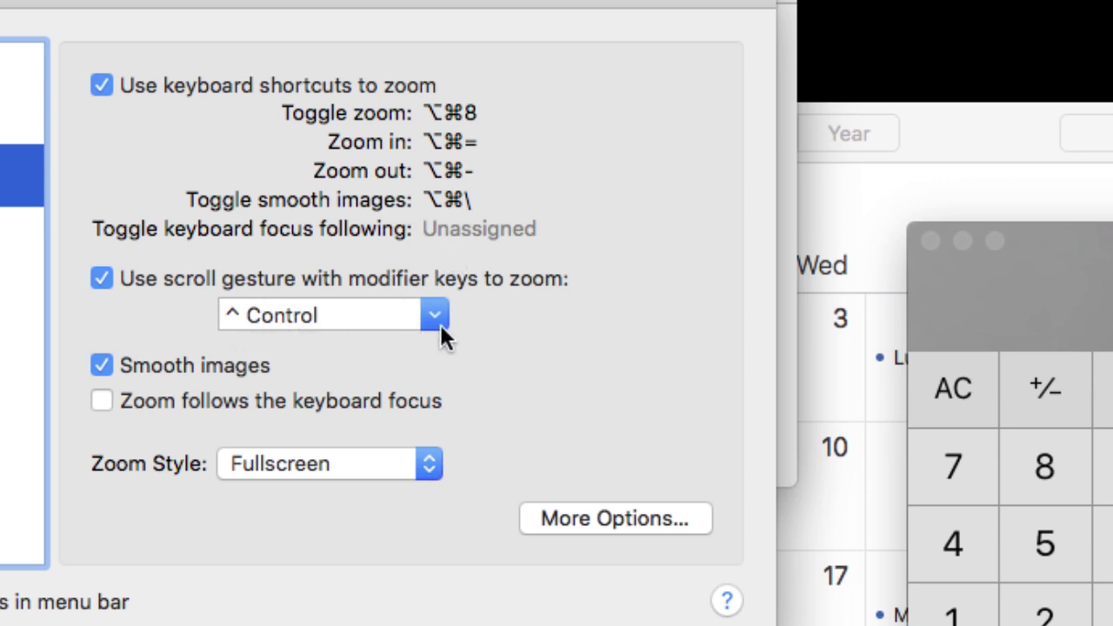
- Zoom the screen in and out with the modifier-key scroll gesture, then open the extra zoom options
{"action": "scroll", "coordinate": [440, 324], "scroll_direction": "up", "scroll_amount": 2}
{"action": "scroll", "coordinate": [439, 323], "scroll_direction": "down", "scroll_amount": 3}
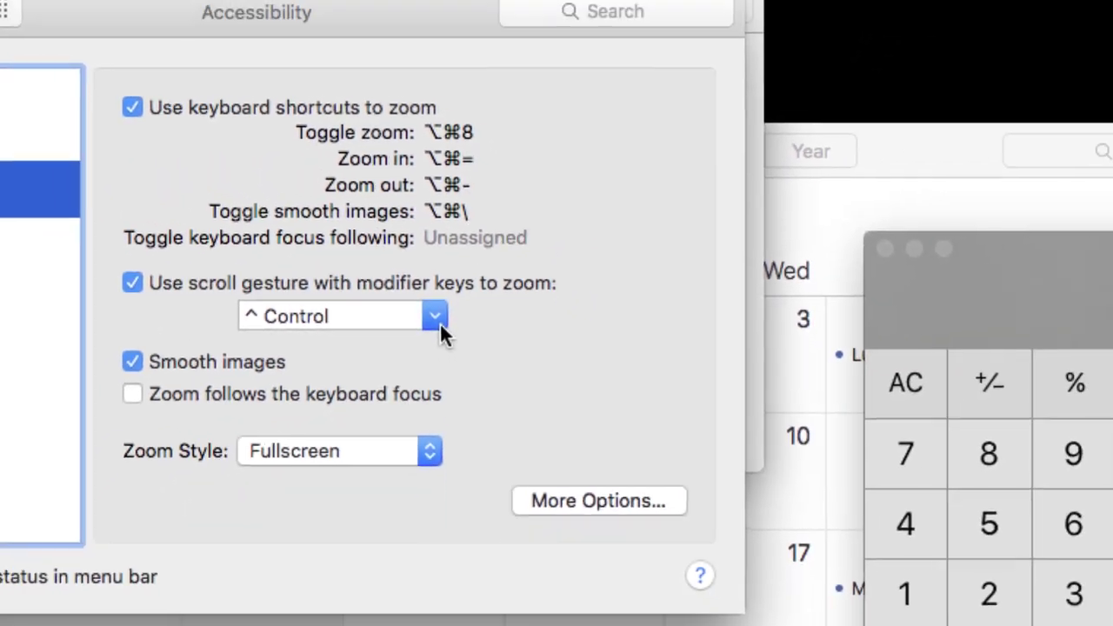
{"action": "scroll", "coordinate": [439, 321], "scroll_direction": "up", "scroll_amount": 2}
{"action": "scroll", "coordinate": [440, 322], "scroll_direction": "down", "scroll_amount": 3}
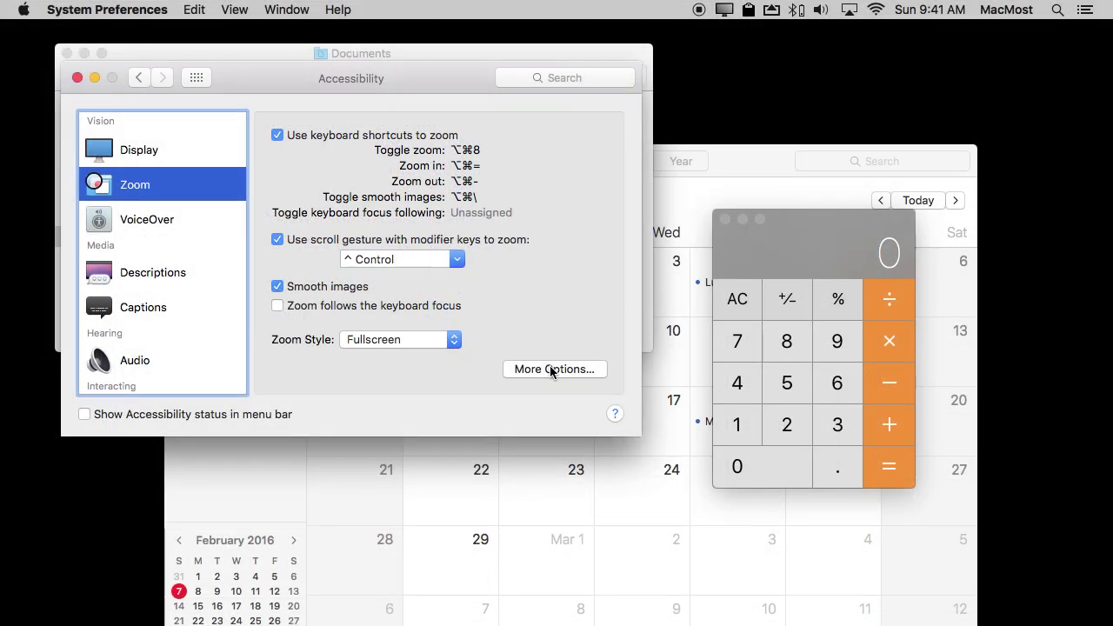
{"action": "left_click", "coordinate": [549, 367]}
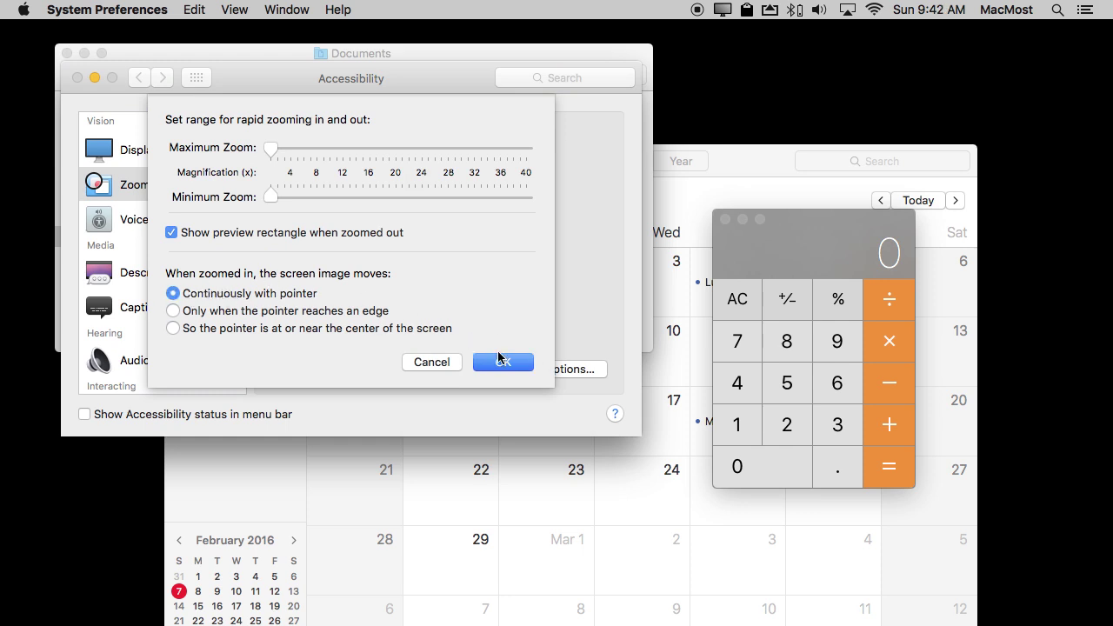
{"action": "left_click", "coordinate": [498, 358]}
{"action": "scroll", "coordinate": [500, 367], "scroll_direction": "up", "scroll_amount": 3, "text": "ctrl"}
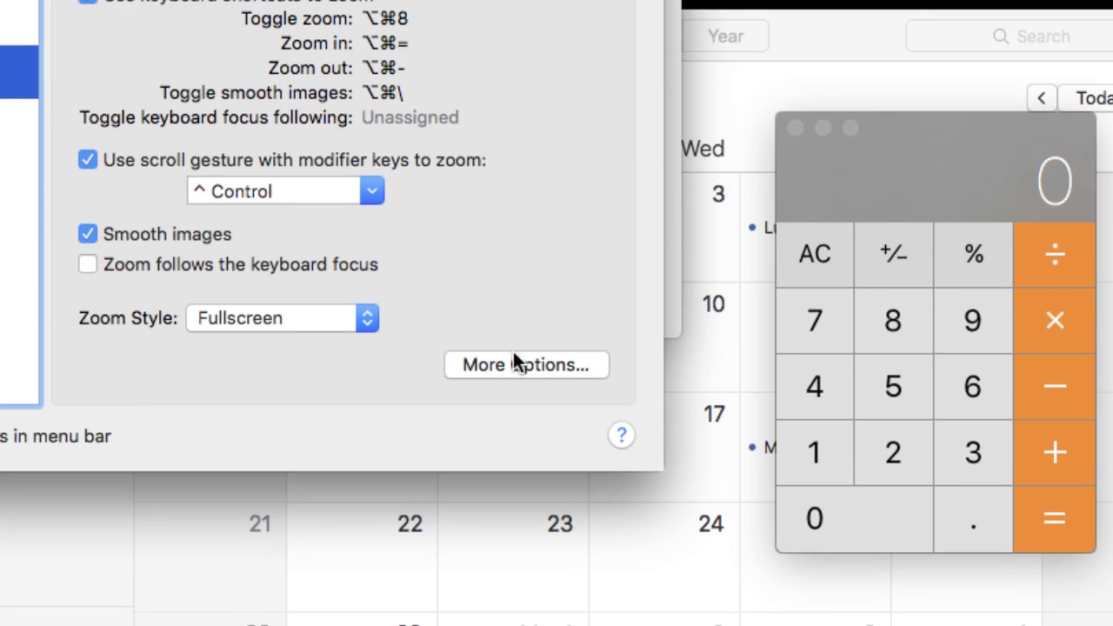
{"action": "left_click", "coordinate": [657, 506]}
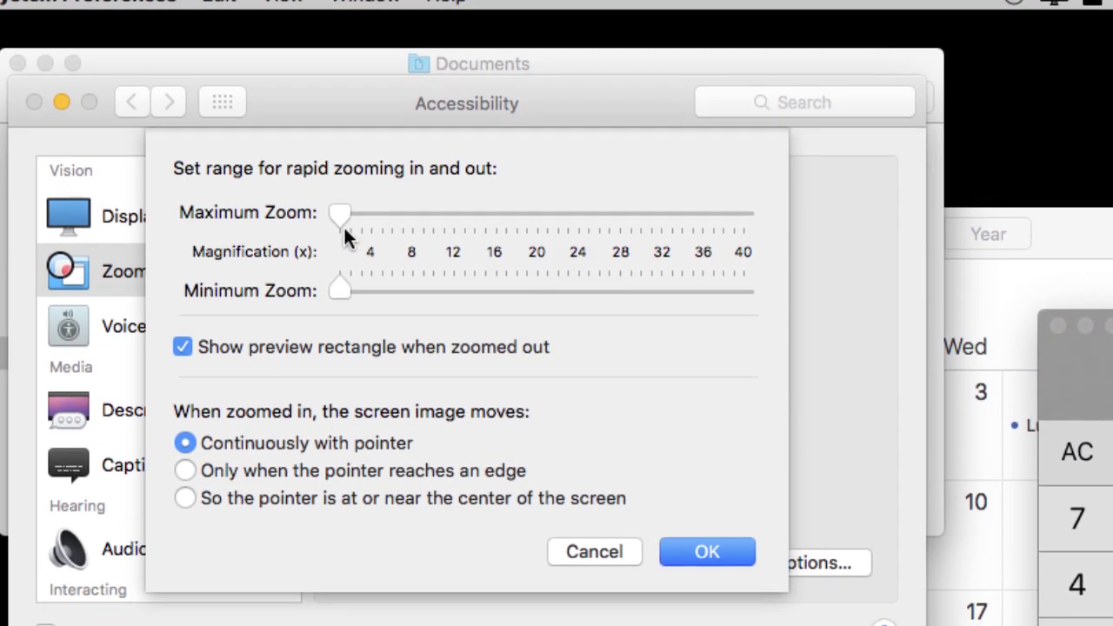
{"action": "mouse_move", "coordinate": [340, 220]}
{"action": "left_mouse_down"}
{"action": "mouse_move", "coordinate": [369, 223]}
{"action": "mouse_move", "coordinate": [331, 224]}
{"action": "left_mouse_up"}
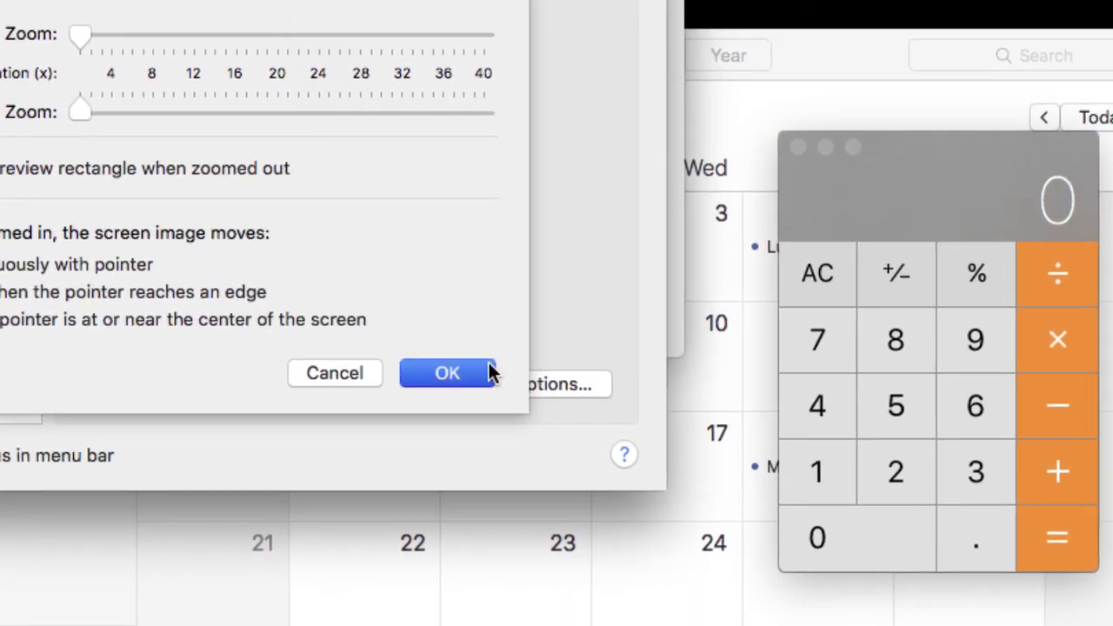
{"action": "left_click", "coordinate": [548, 406]}
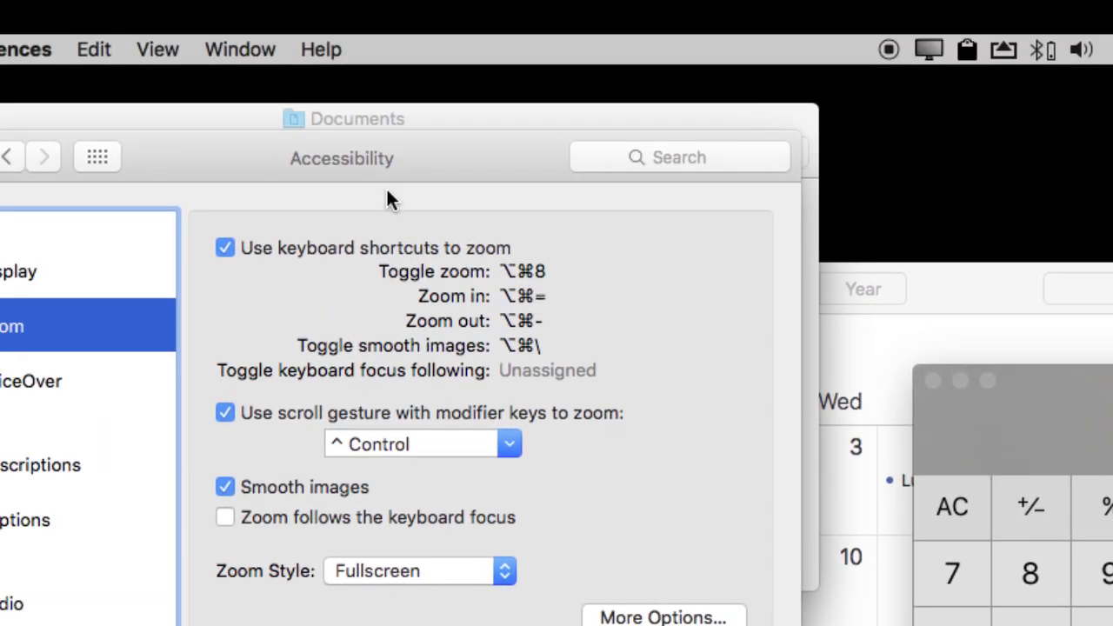
{"action": "key", "text": "alt+super+8"}
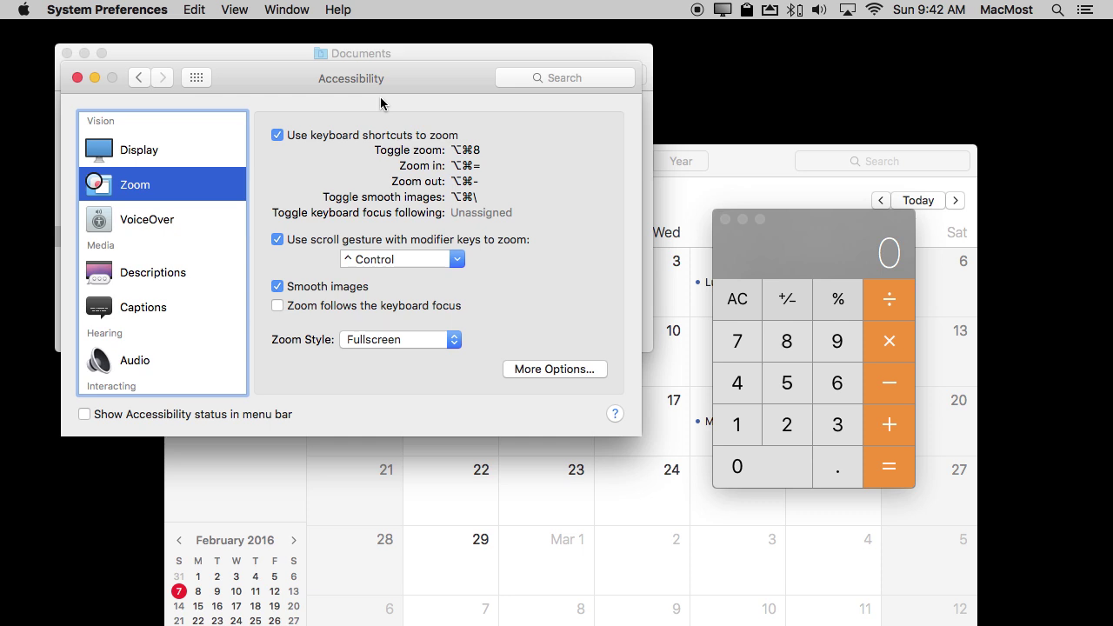
{"action": "left_click", "coordinate": [394, 341]}
- Set Zoom Style to Picture-in-picture and test the lens with ⌥⌘8, ⌥⌘= and ⌥⌘-
{"action": "left_click", "coordinate": [394, 356]}
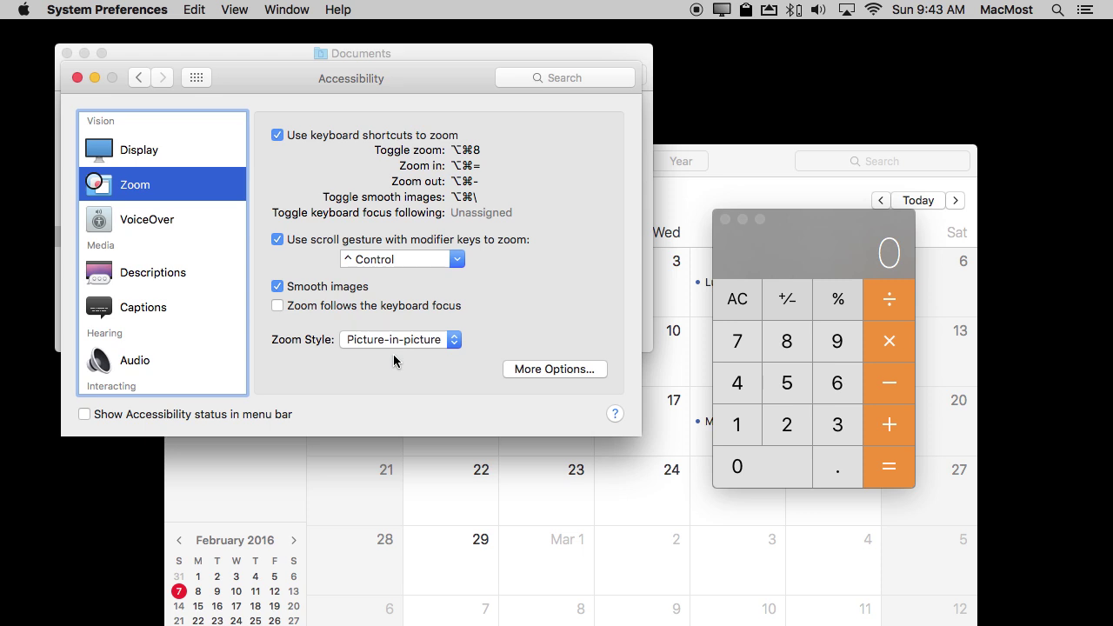
{"action": "key", "text": "alt+super+8"}
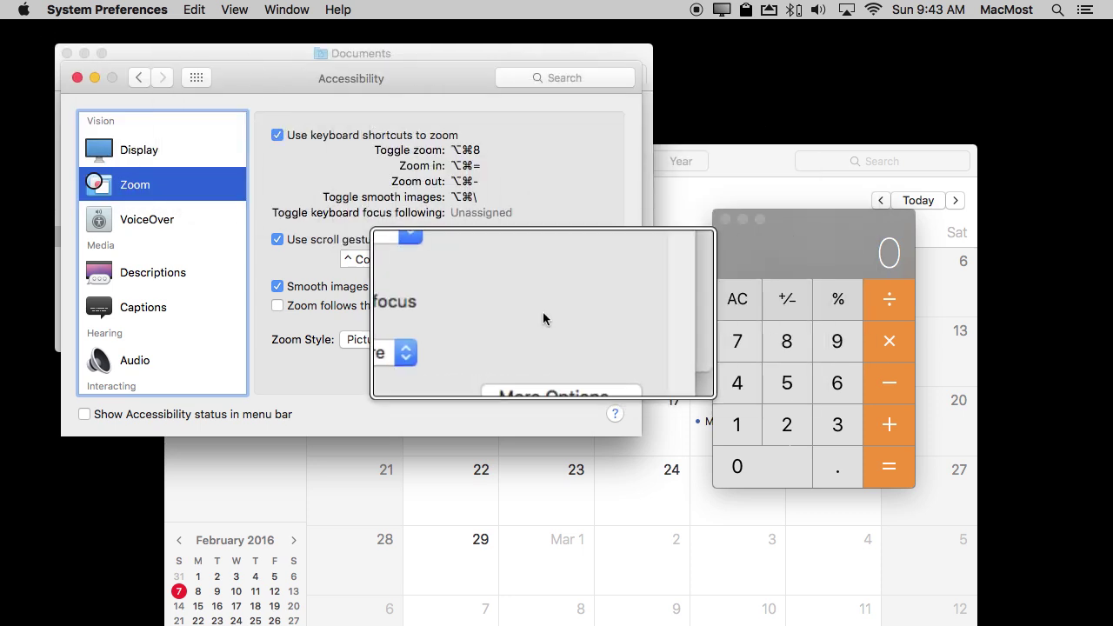
{"action": "key", "text": "alt+super+8"}
{"action": "key", "text": "alt+super+8"}
{"action": "key", "text": "alt+super+8"}
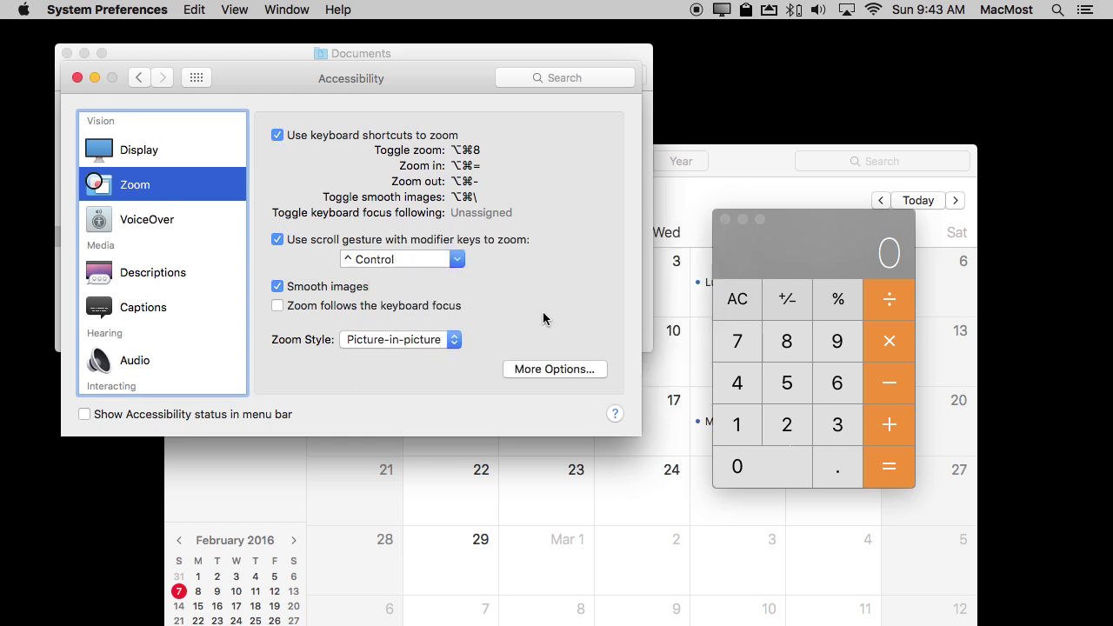
{"action": "key", "text": "alt+super+8"}
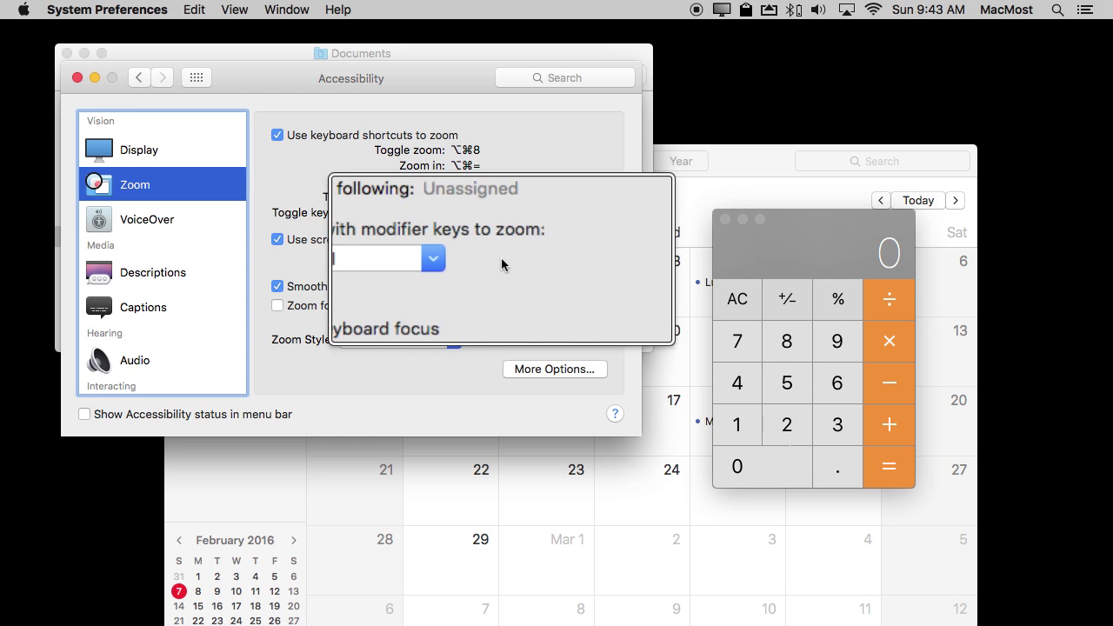
{"action": "key", "text": "alt+super+="}
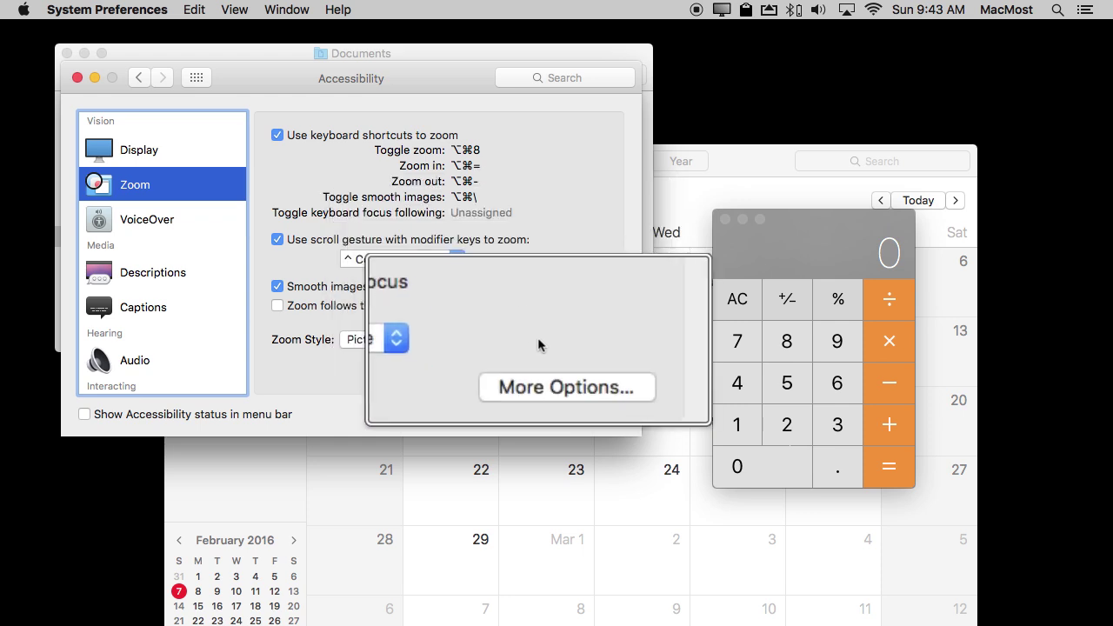
{"action": "key", "text": "alt+super+-"}
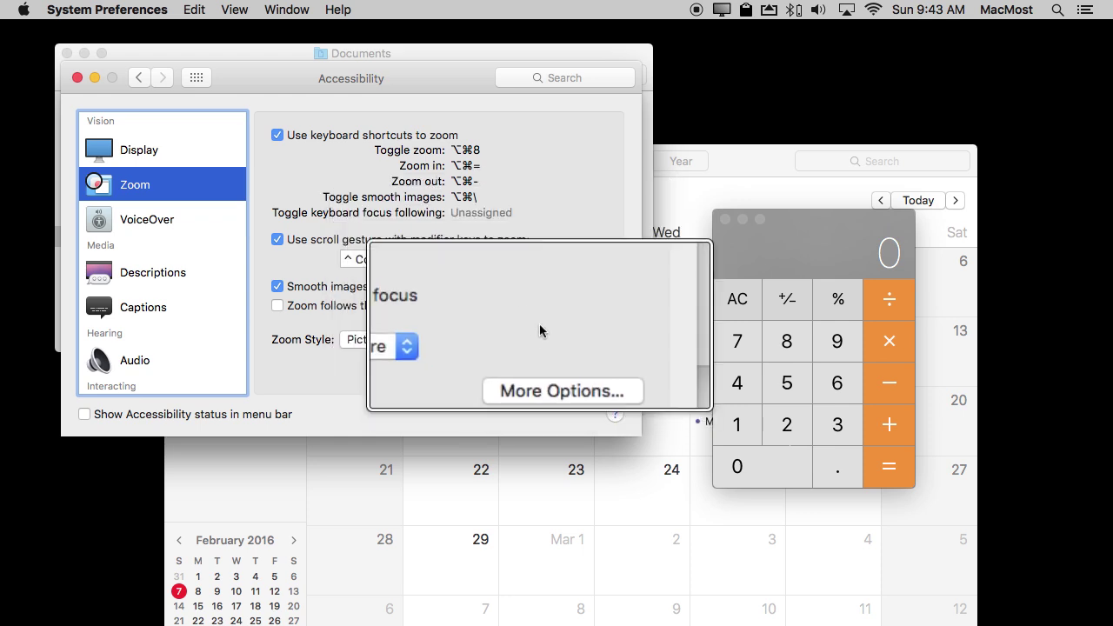
{"action": "key", "text": "alt+super+8"}
{"action": "key", "text": "alt+super+8"}
{"action": "key", "text": "alt+super+8"}
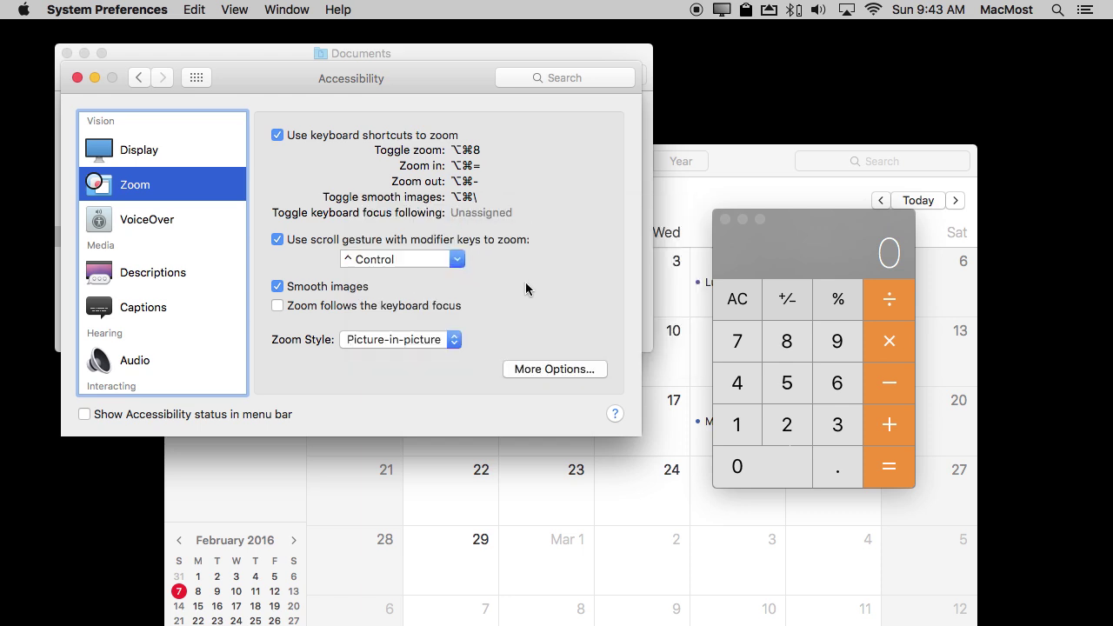
- Turn on the stationary magnifier and move it bottom-left, narrowing and shortening it into a small box
{"action": "left_click", "coordinate": [544, 372]}
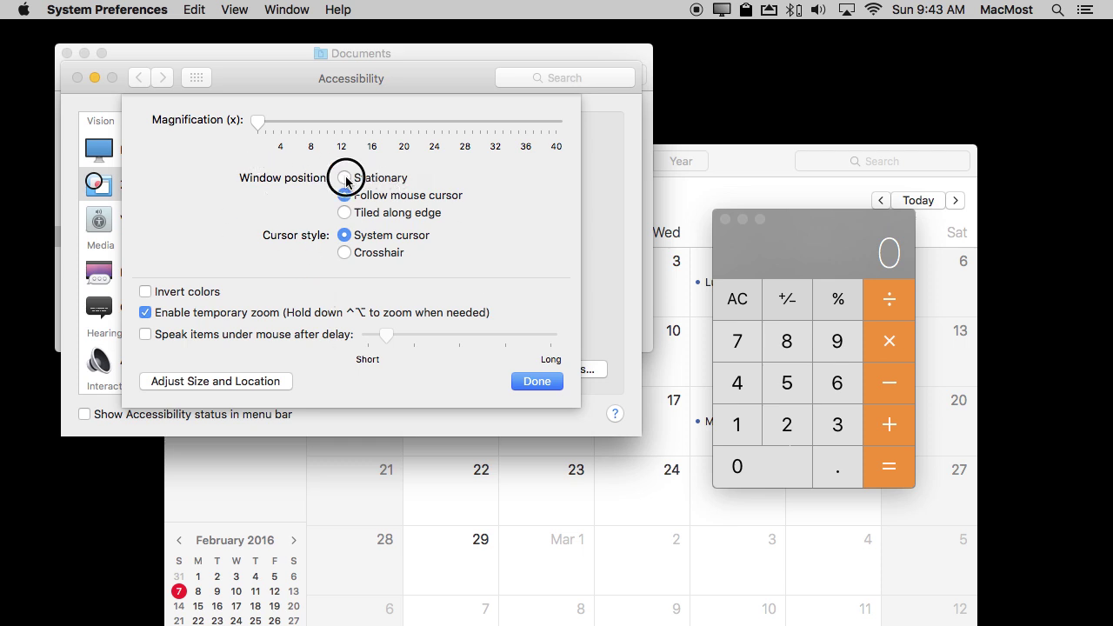
{"action": "key", "text": "alt+super+8"}
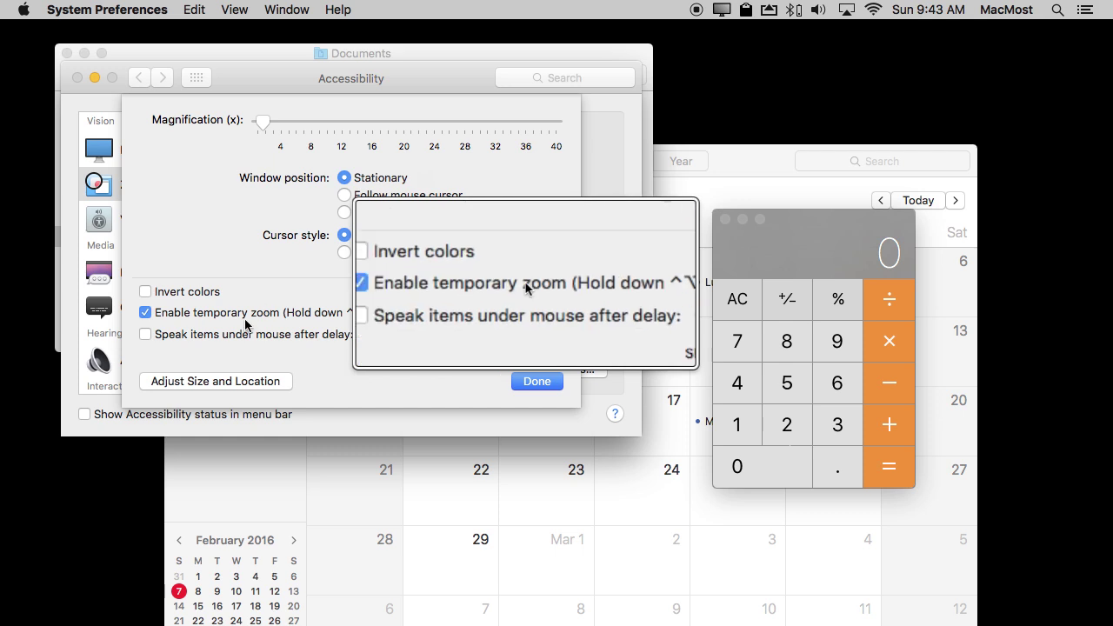
{"action": "left_click", "coordinate": [185, 383]}
{"action": "left_click_drag", "start_coordinate": [474, 279], "coordinate": [102, 584]}
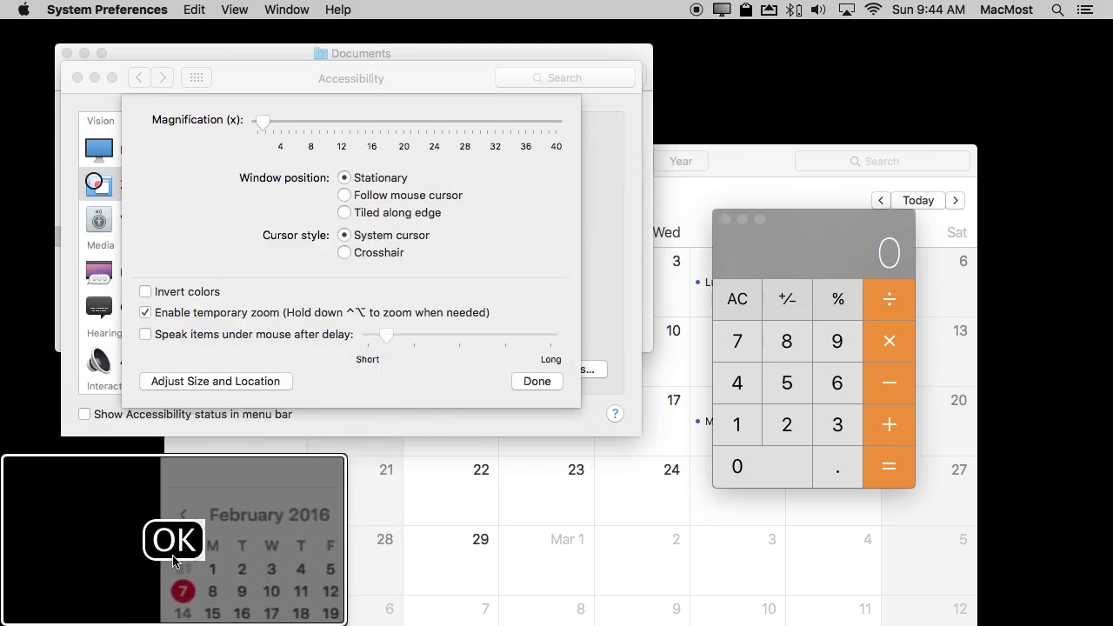
{"action": "left_click_drag", "start_coordinate": [347, 551], "coordinate": [170, 541]}
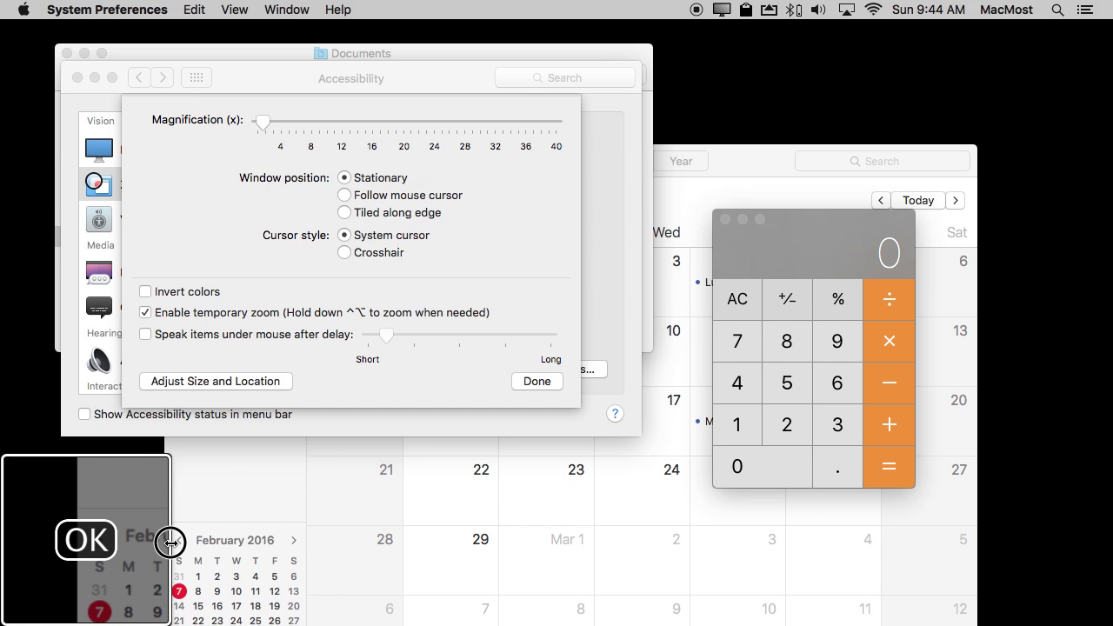
{"action": "left_click_drag", "start_coordinate": [105, 457], "coordinate": [104, 477]}
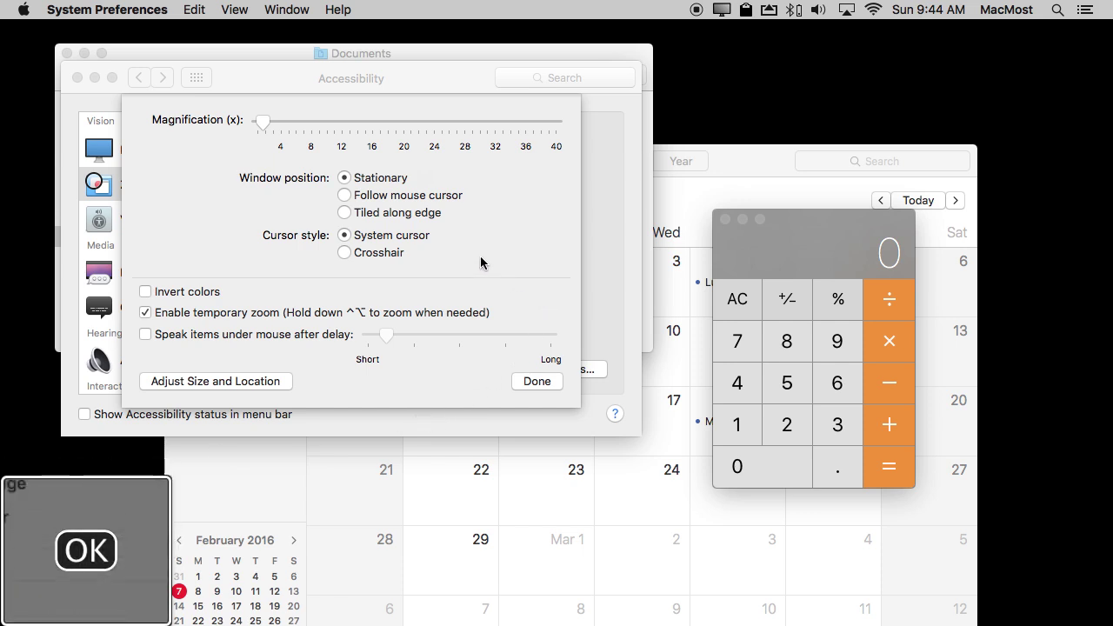
{"action": "left_click", "coordinate": [418, 261]}
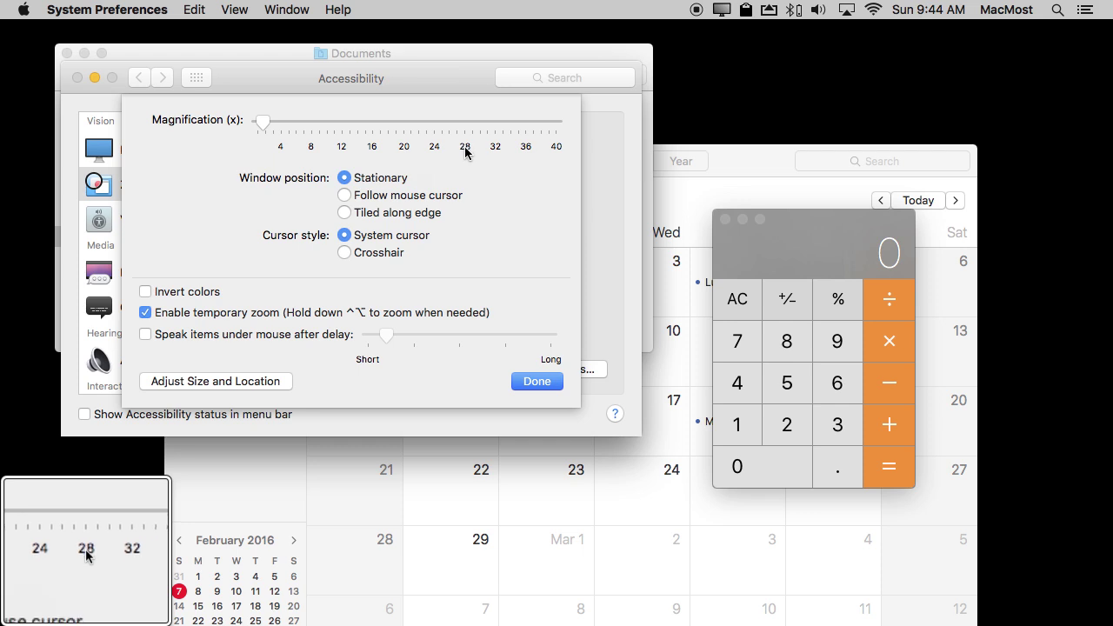
- Nudge the Magnification slider slightly higher
{"action": "scroll", "coordinate": [465, 153], "scroll_direction": "up", "scroll_amount": 2}
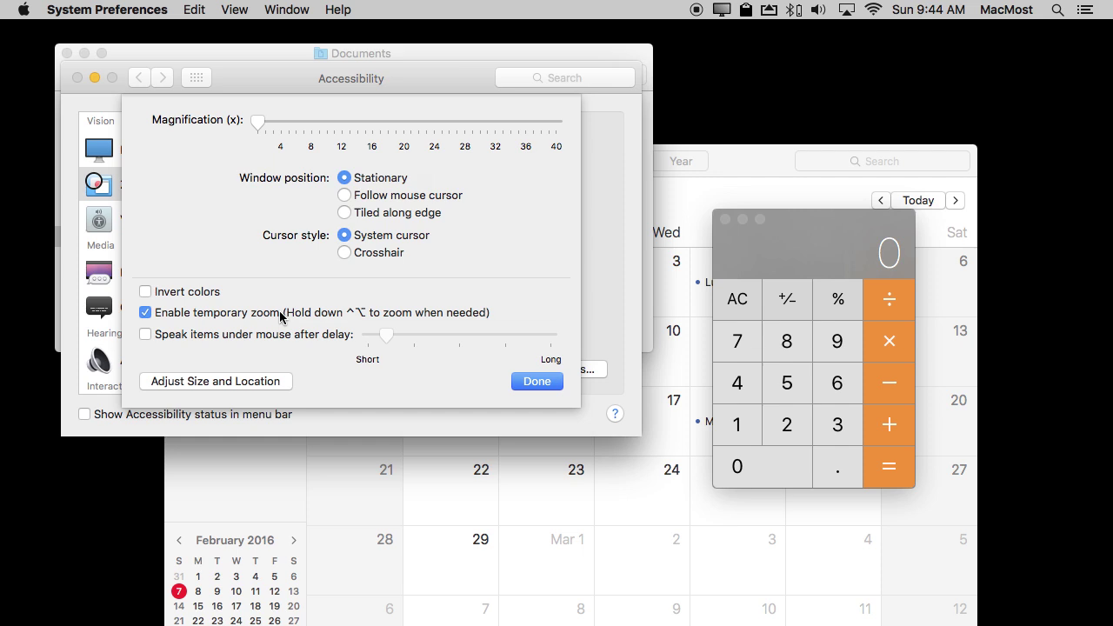
- Toggle temporary zoom with Control-Option to magnify the delay slider label on demand
{"action": "key", "text": "ctrl+alt"}
{"action": "key", "text": "ctrl+alt"}
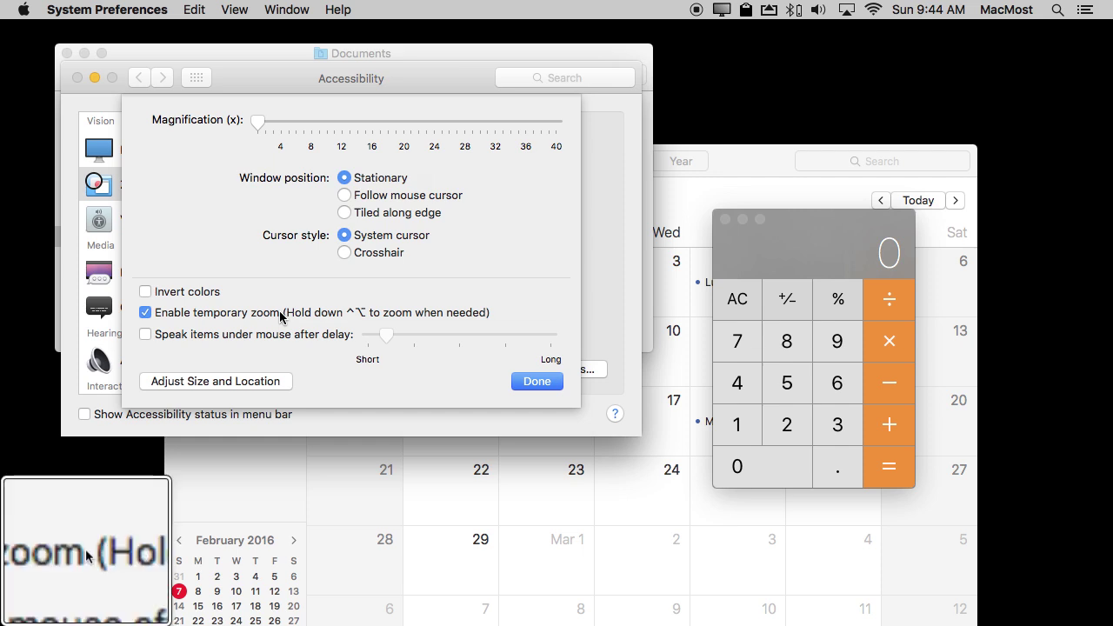
{"action": "key", "text": "ctrl+alt"}
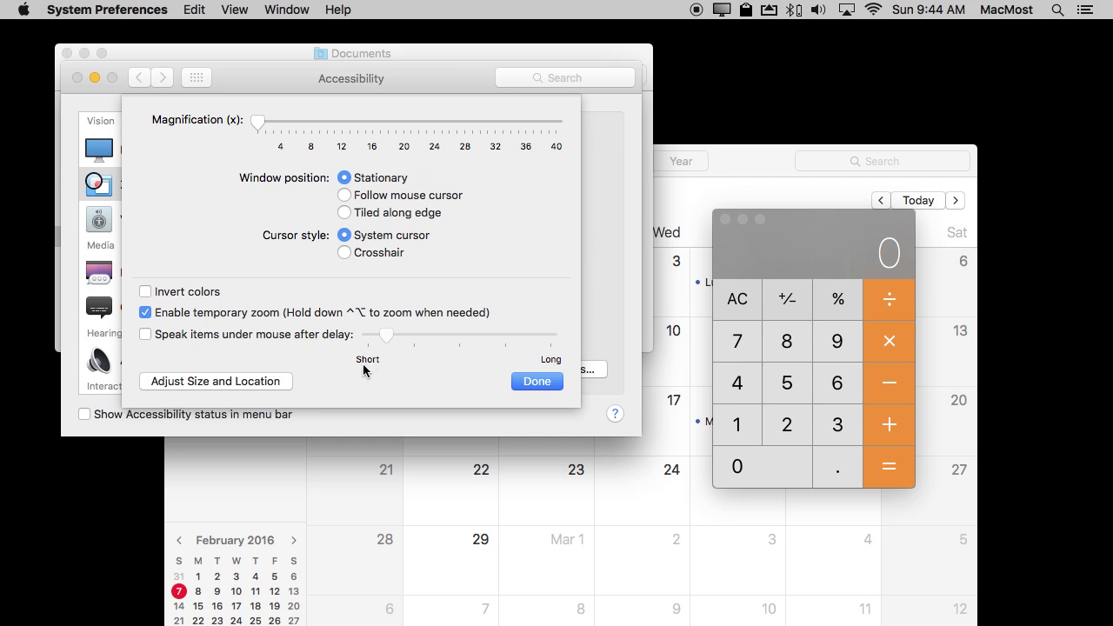
{"action": "key", "text": "ctrl+alt"}
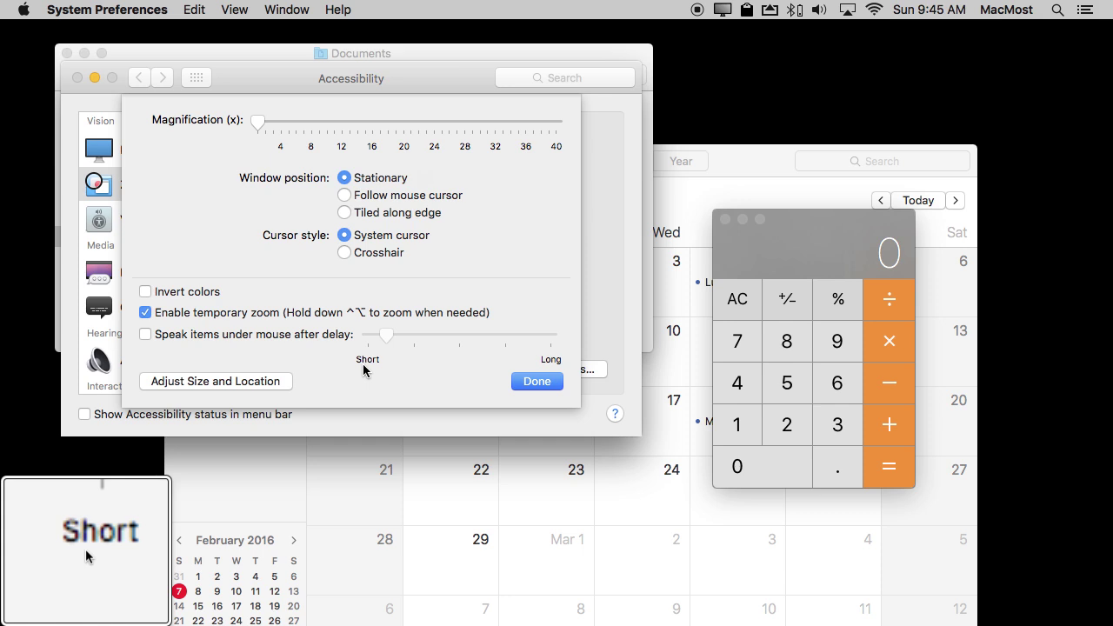
- Switch the magnifier cursor to Crosshair, preview it with Control-Option, then bring Acorn forward
{"action": "left_click", "coordinate": [345, 252]}
{"action": "key", "text": "ctrl+alt"}
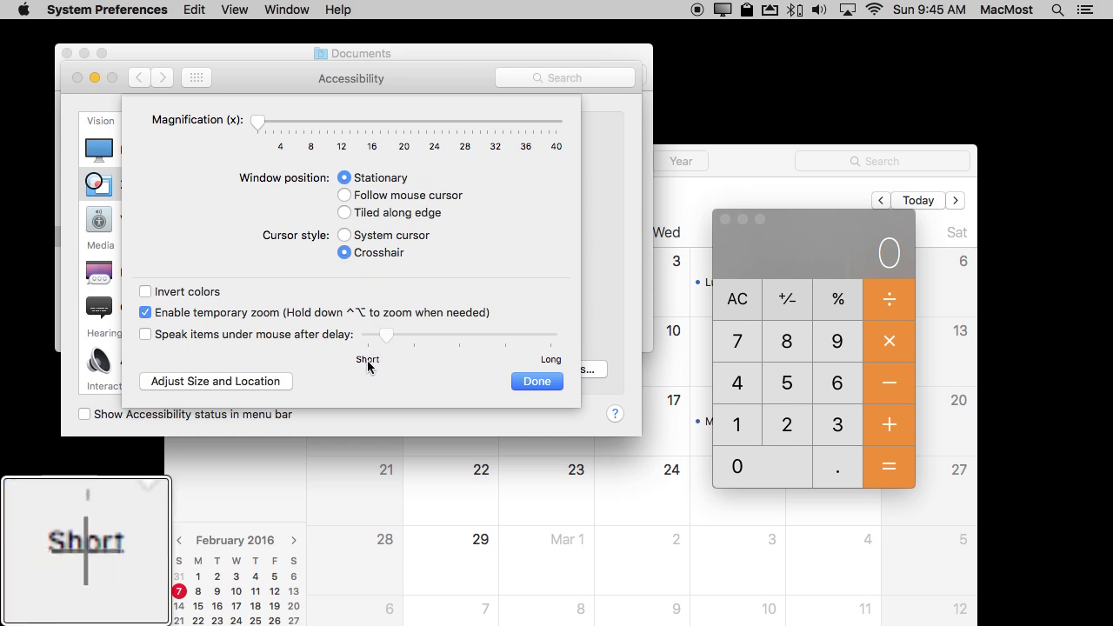
{"action": "key", "text": "ctrl+alt"}
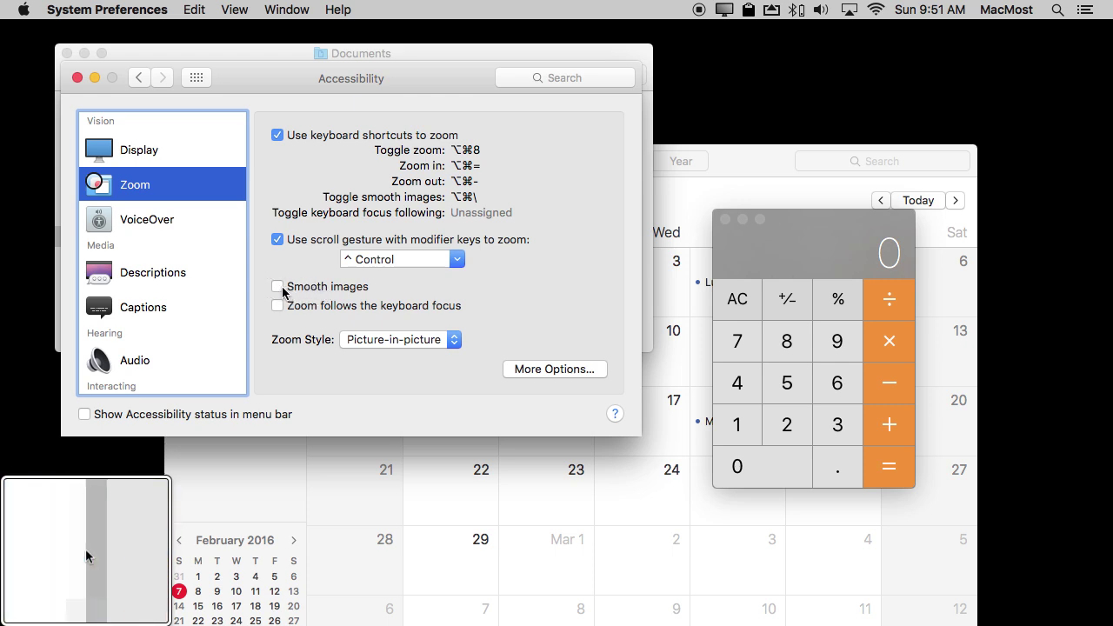
{"action": "mouse_move", "coordinate": [661, 619]}
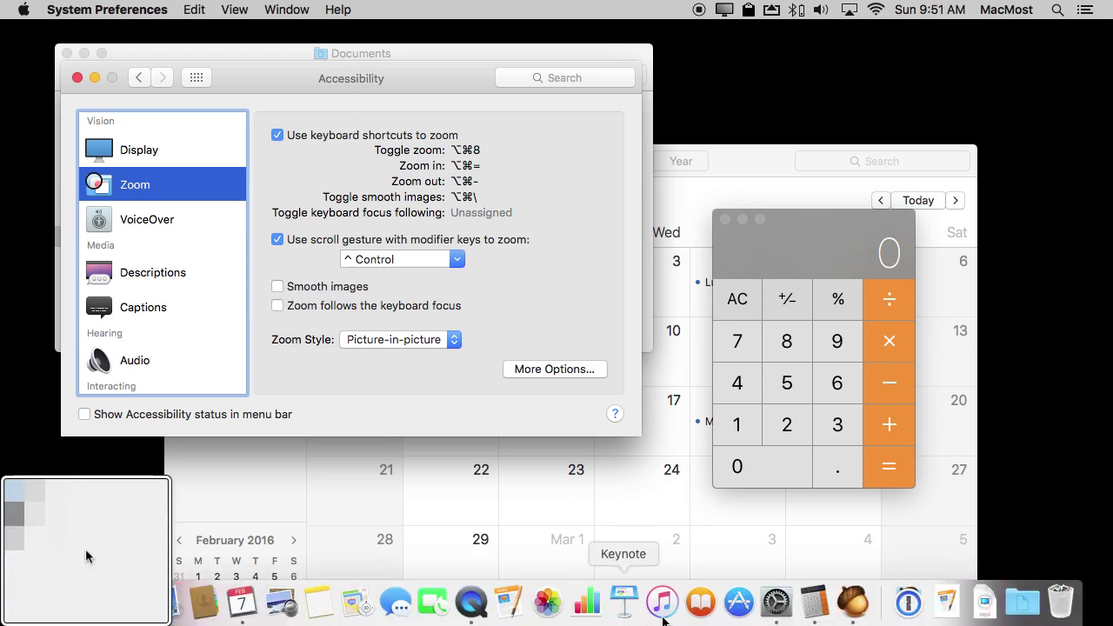
{"action": "left_click", "coordinate": [852, 606]}
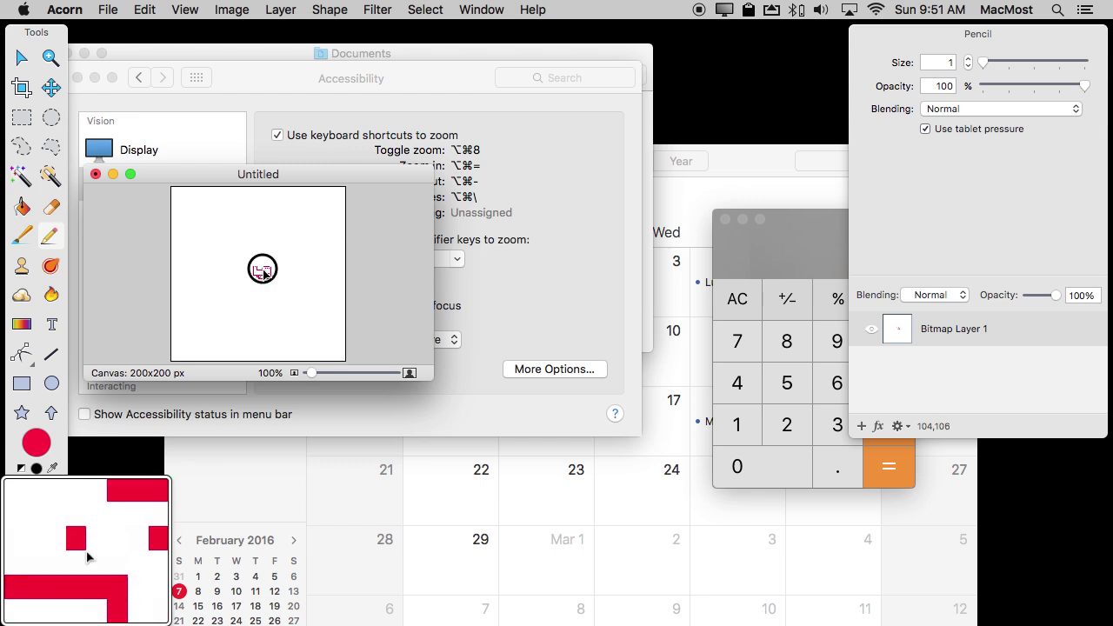
- Draw three red pencil pixels near the centre of the Untitled canvas
{"action": "left_click", "coordinate": [262, 273]}
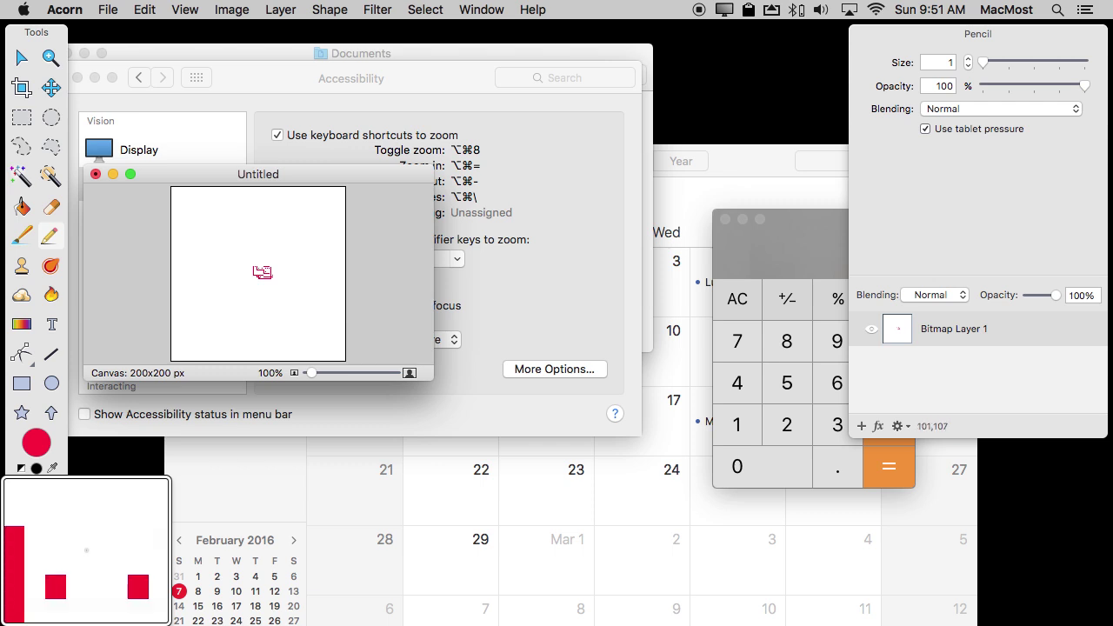
{"action": "left_click", "coordinate": [263, 269]}
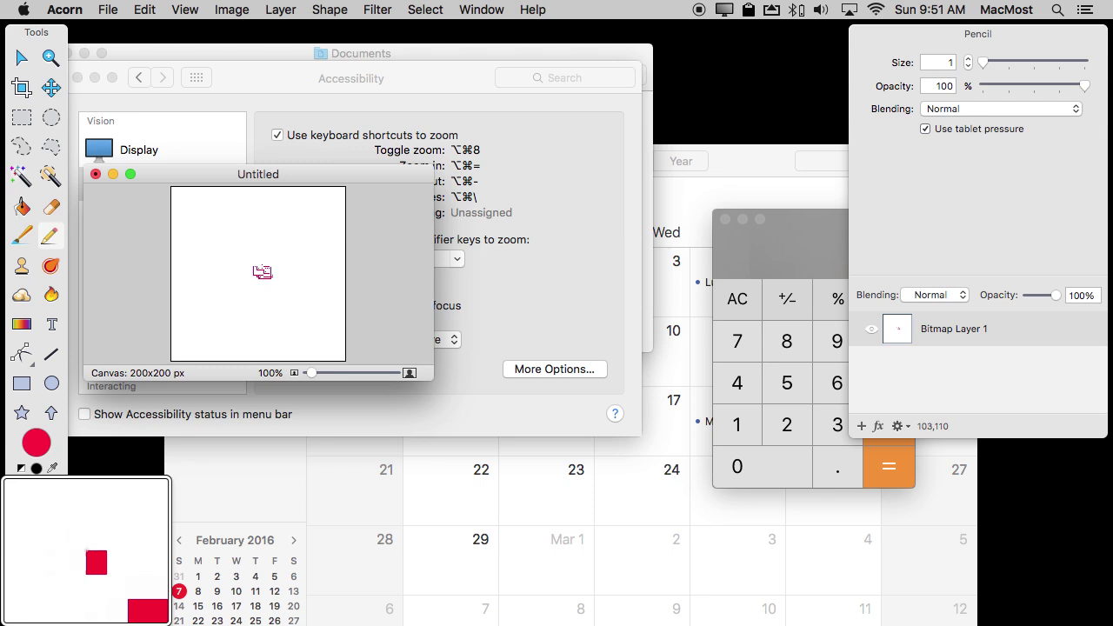
{"action": "left_click", "coordinate": [260, 269]}
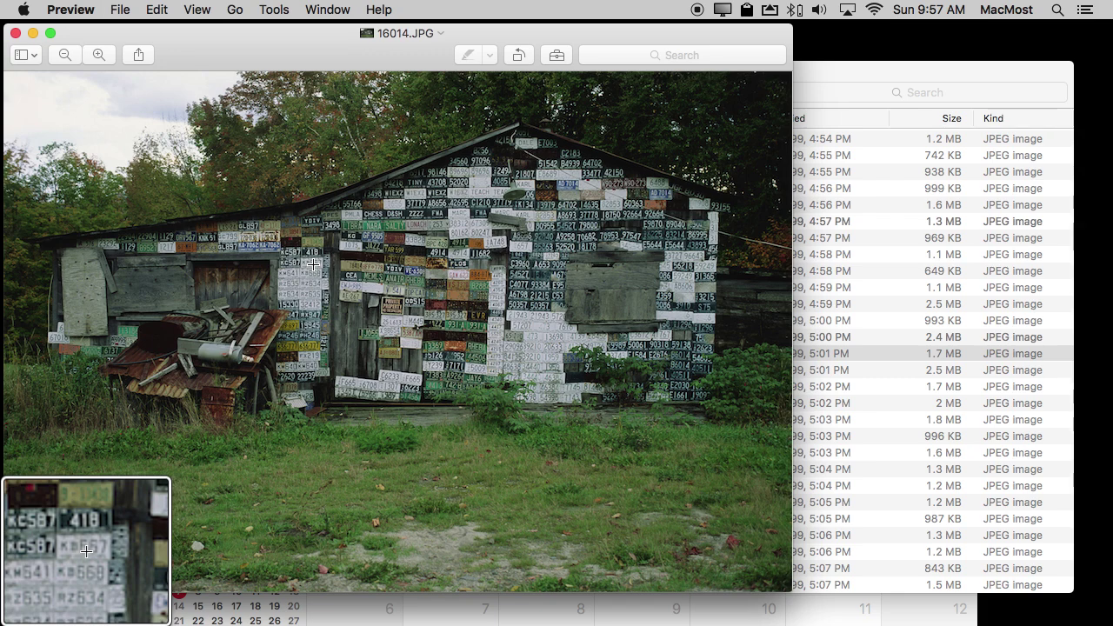
- Zoom four steps into the shed photo, briefly marking and clearing a selection on the V 541 plate
{"action": "left_click", "coordinate": [98, 55]}
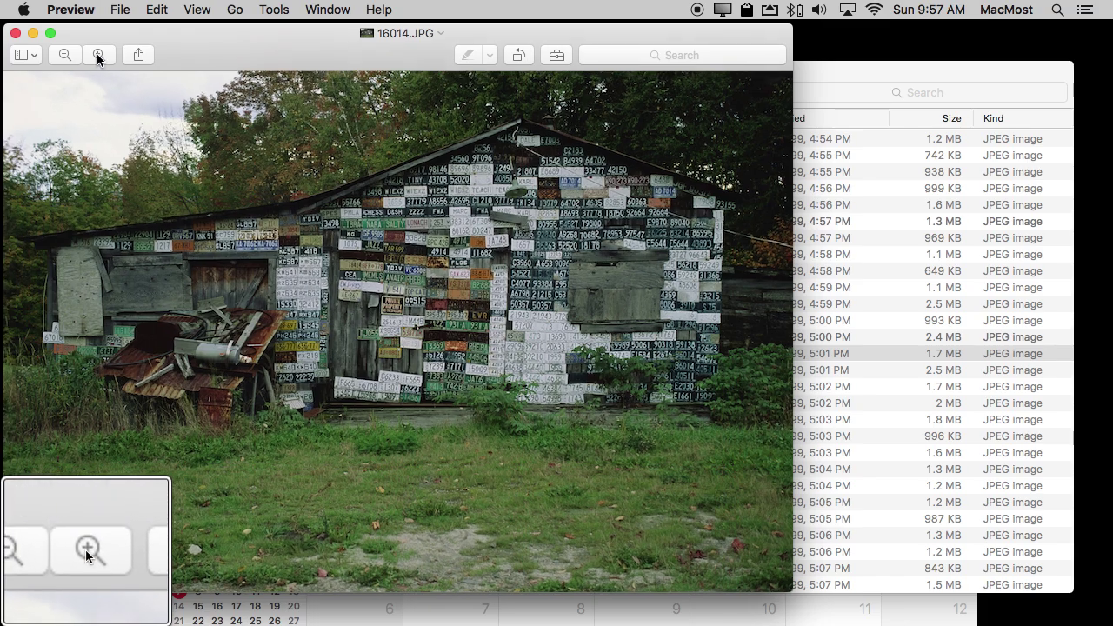
{"action": "left_click", "coordinate": [98, 55]}
{"action": "left_click", "coordinate": [98, 55]}
{"action": "left_click", "coordinate": [98, 55]}
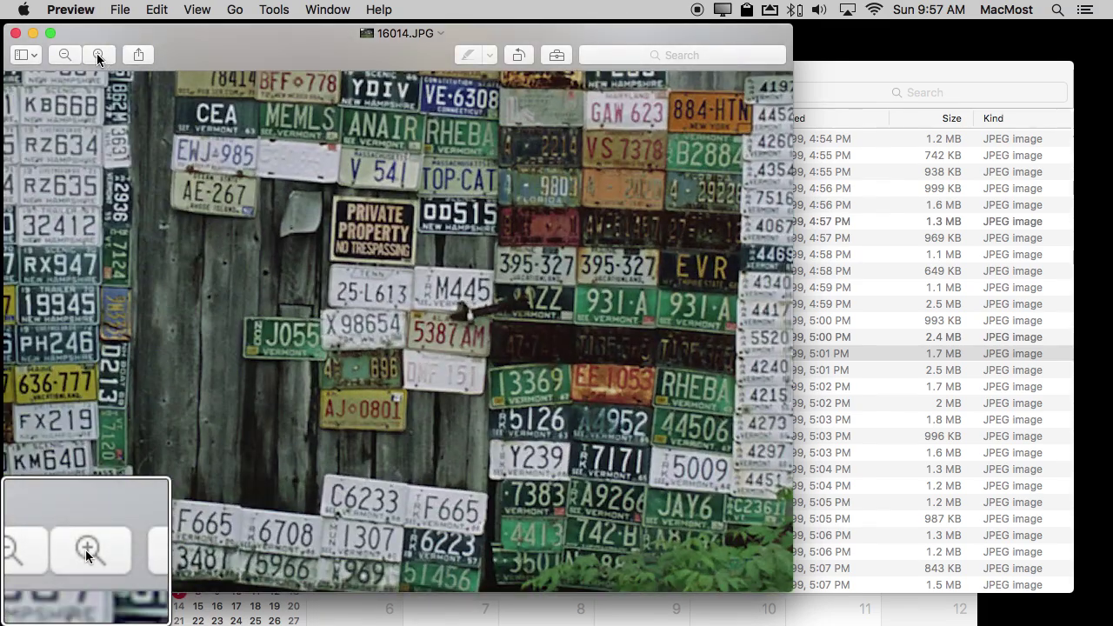
{"action": "left_click_drag", "start_coordinate": [364, 146], "coordinate": [379, 181]}
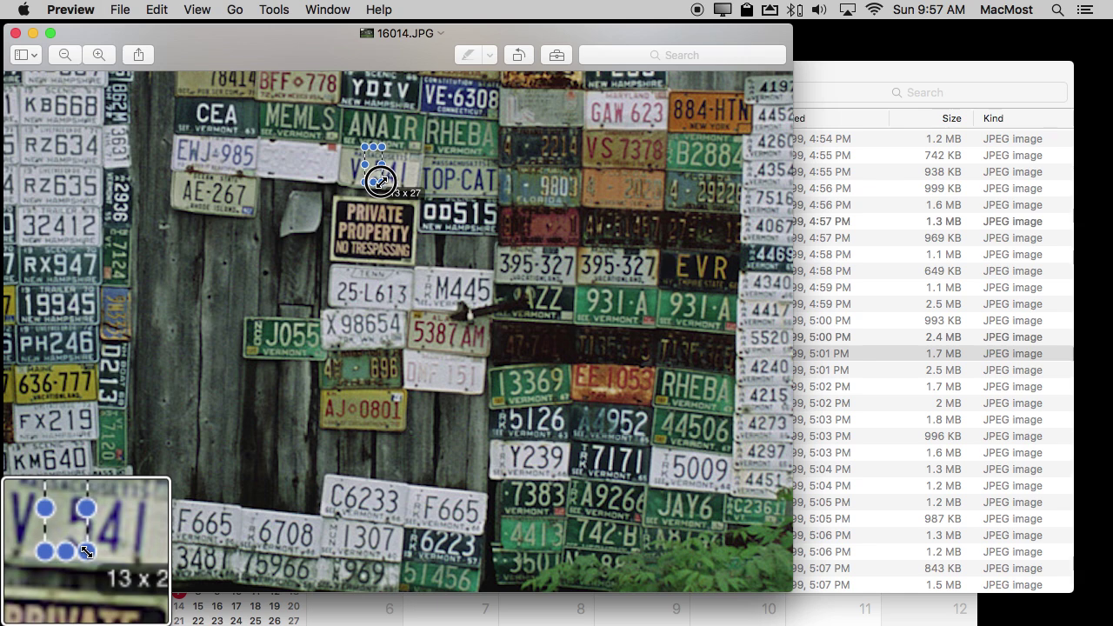
{"action": "left_click", "coordinate": [339, 168]}
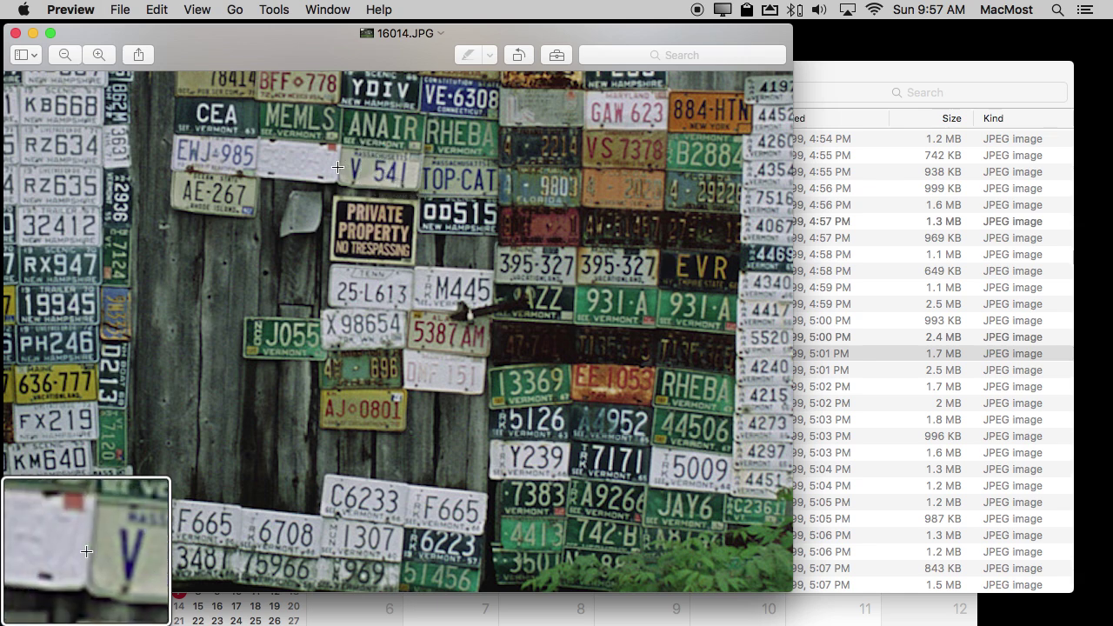
- Pan the photo up and left, then zoom two more steps into the license plates
{"action": "scroll", "coordinate": [337, 167], "scroll_direction": "up", "scroll_amount": 10}
{"action": "scroll", "coordinate": [337, 167], "scroll_direction": "left", "scroll_amount": 8}
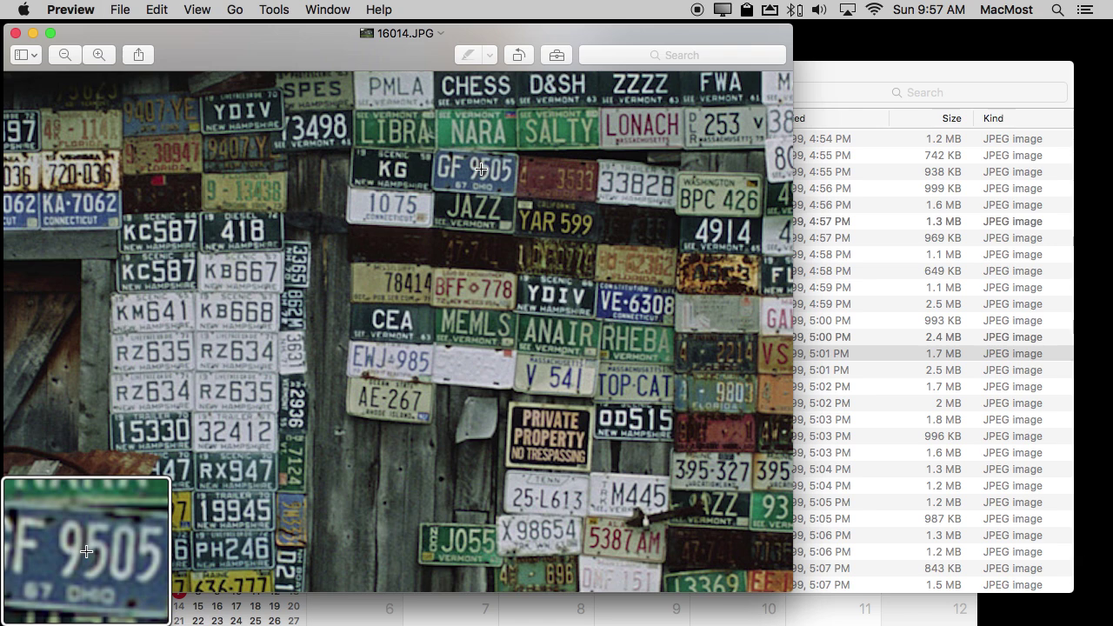
{"action": "left_click", "coordinate": [98, 54]}
{"action": "left_click", "coordinate": [97, 54]}
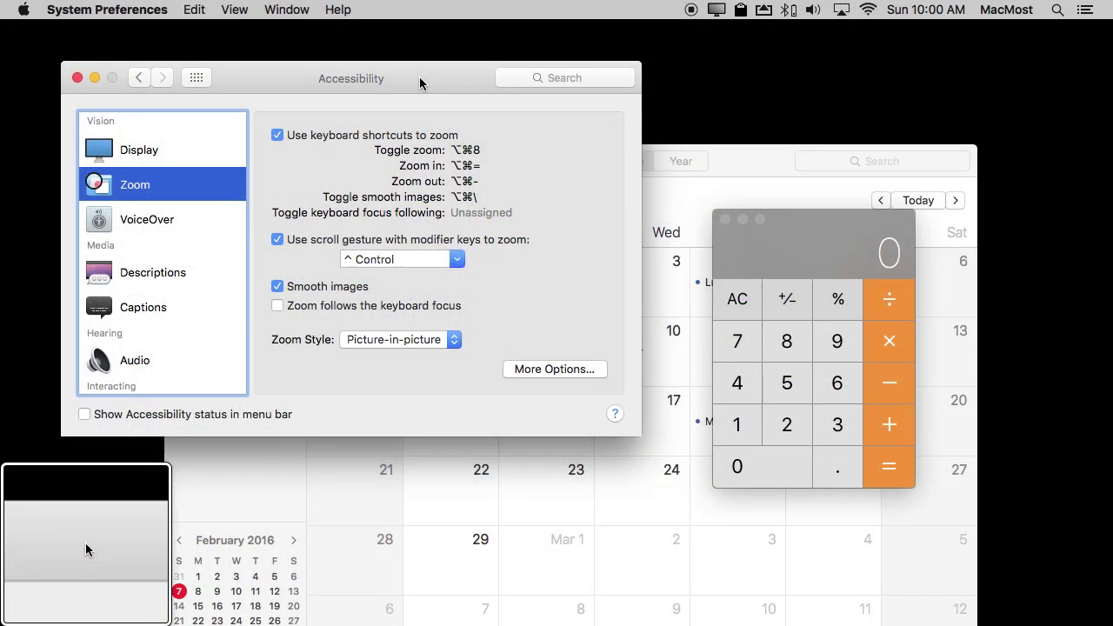
- Set the magnifier window position to Tiled along edge and widen the tiled panel
{"action": "left_click", "coordinate": [534, 374]}
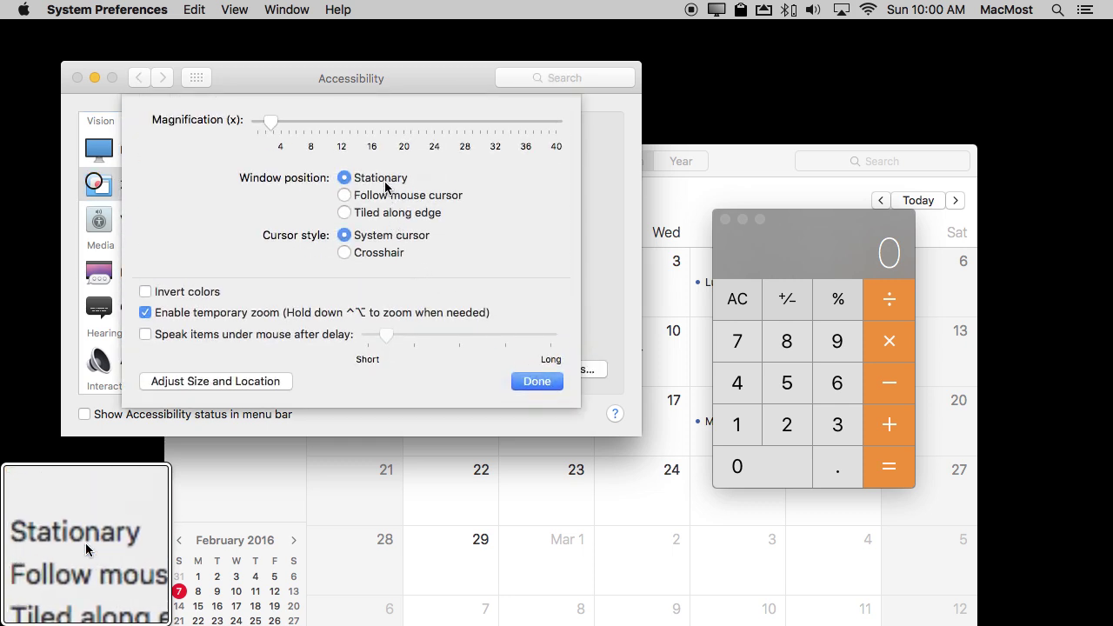
{"action": "left_click", "coordinate": [380, 213]}
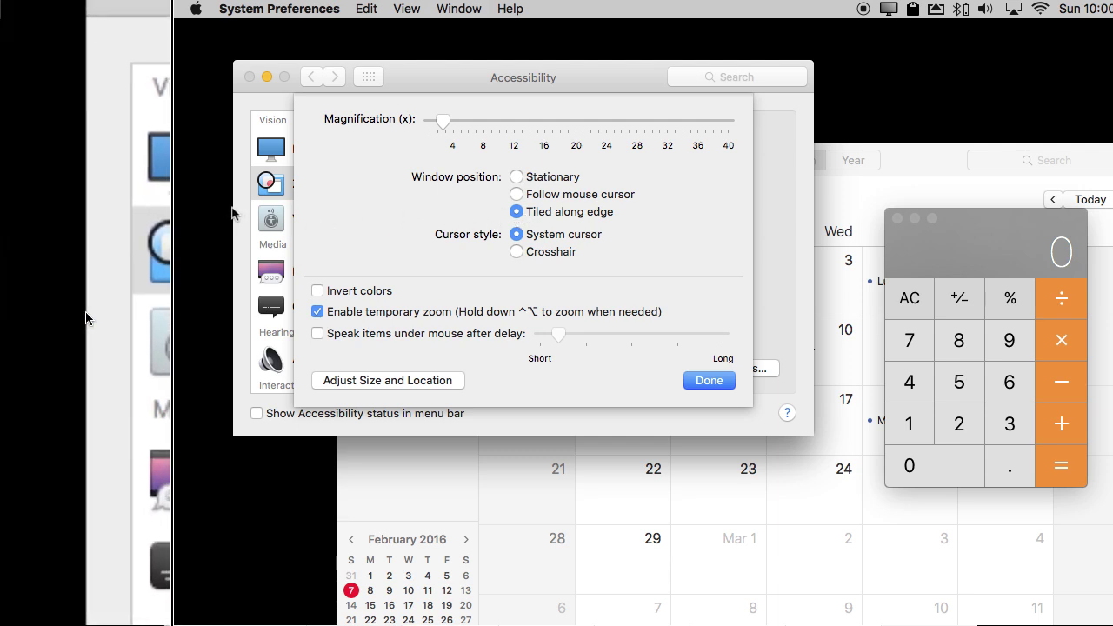
{"action": "left_click", "coordinate": [374, 380]}
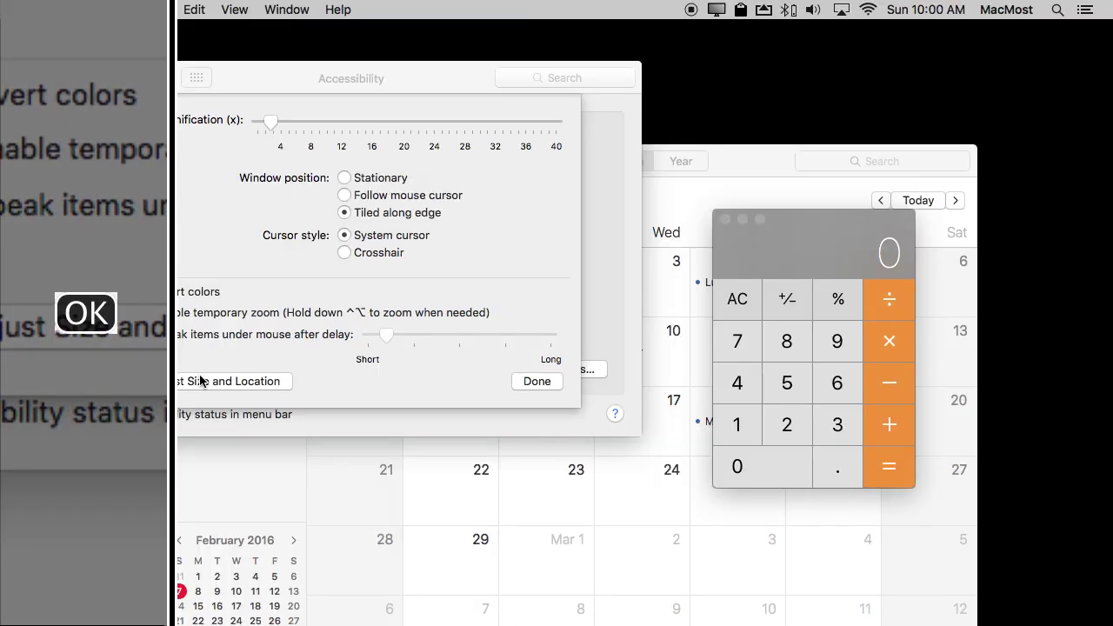
{"action": "left_click_drag", "start_coordinate": [174, 340], "coordinate": [92, 426]}
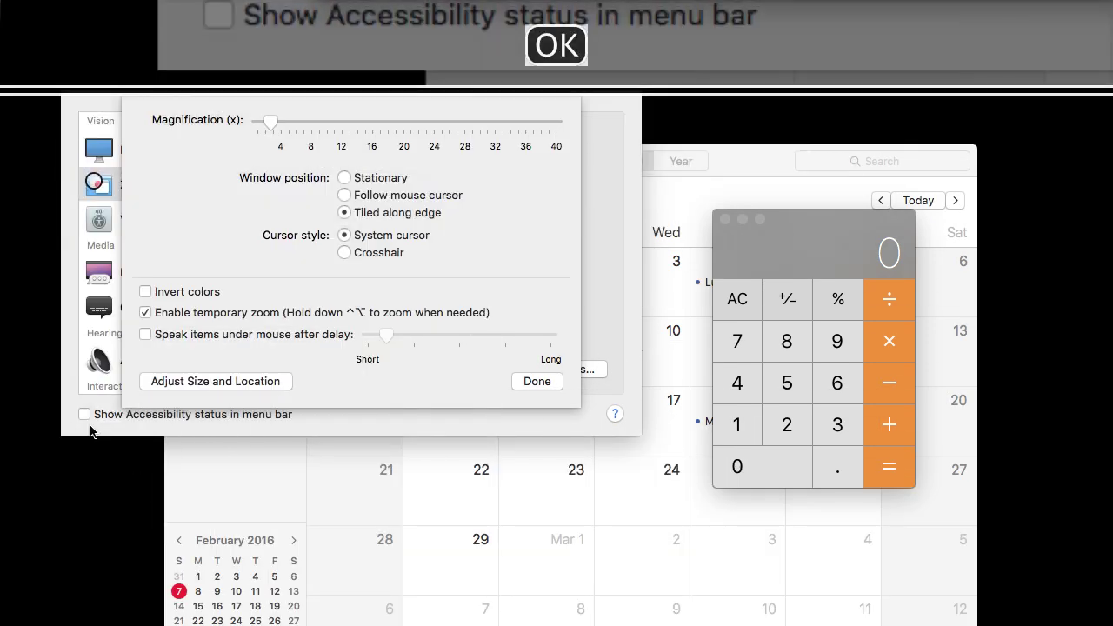